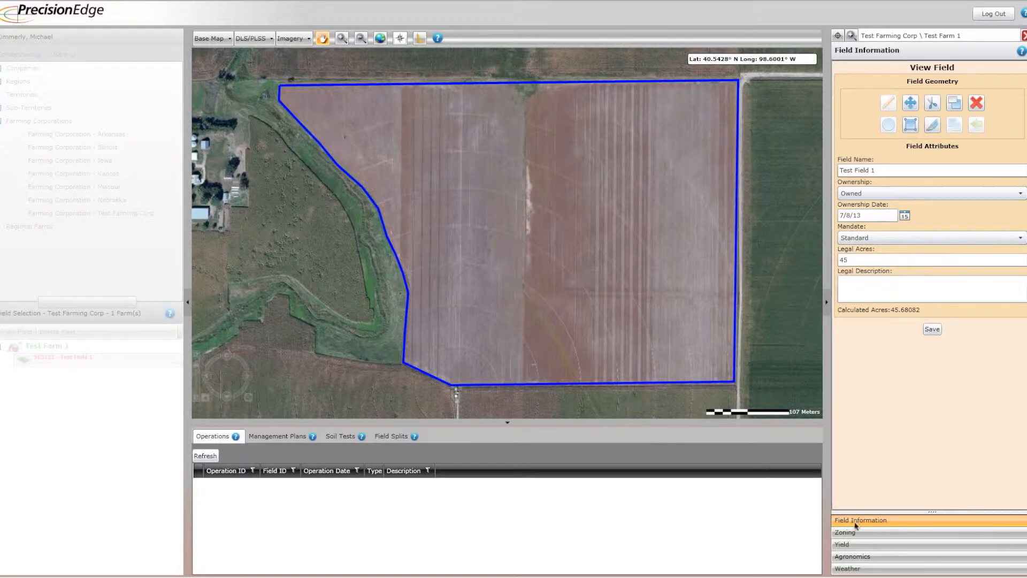
Open zone map creation for the field and set the image source to RapidEye with the RapidEye NIR Colormap preview.
left_click(892, 534)
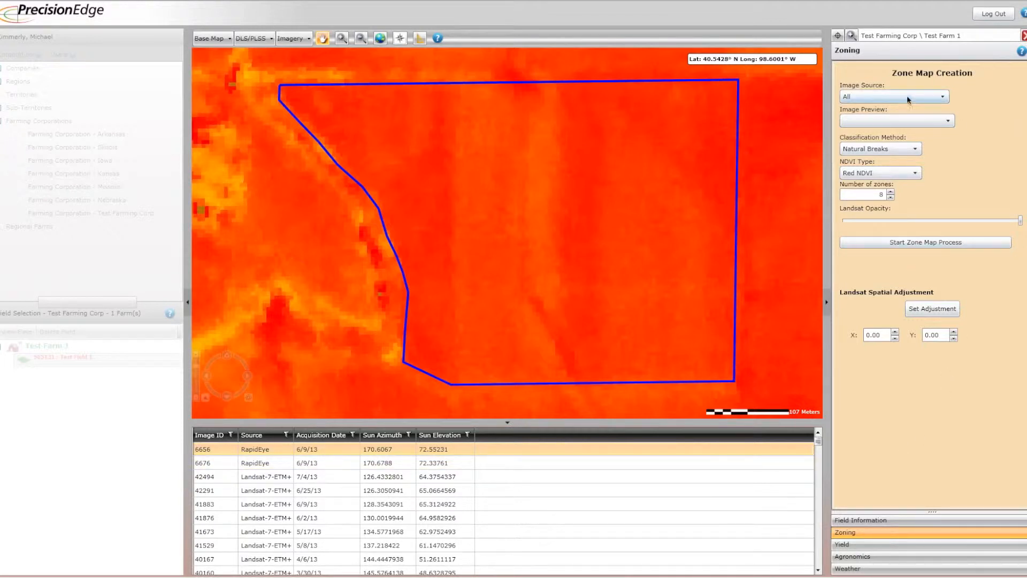
left_click(943, 98)
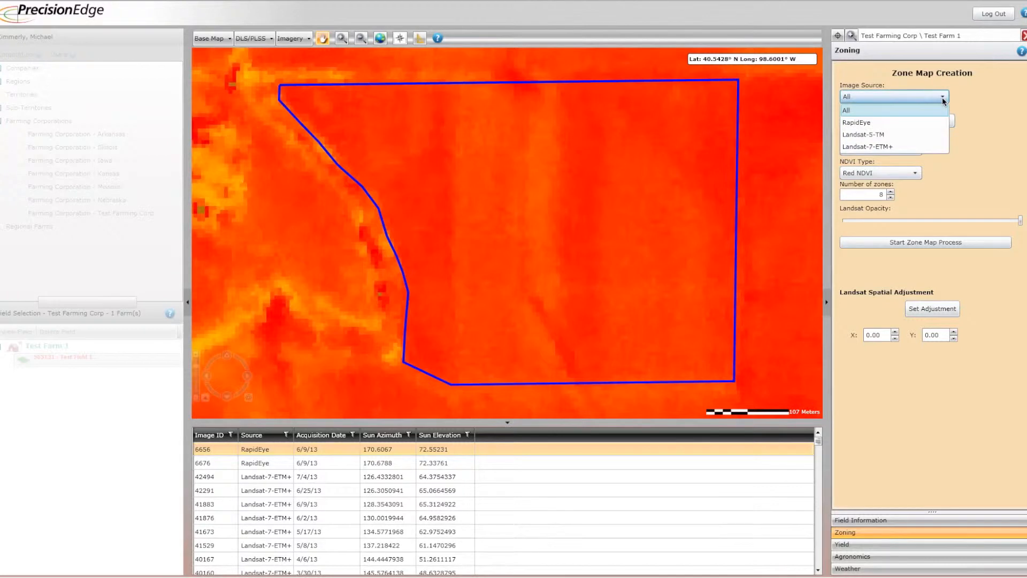
left_click(857, 124)
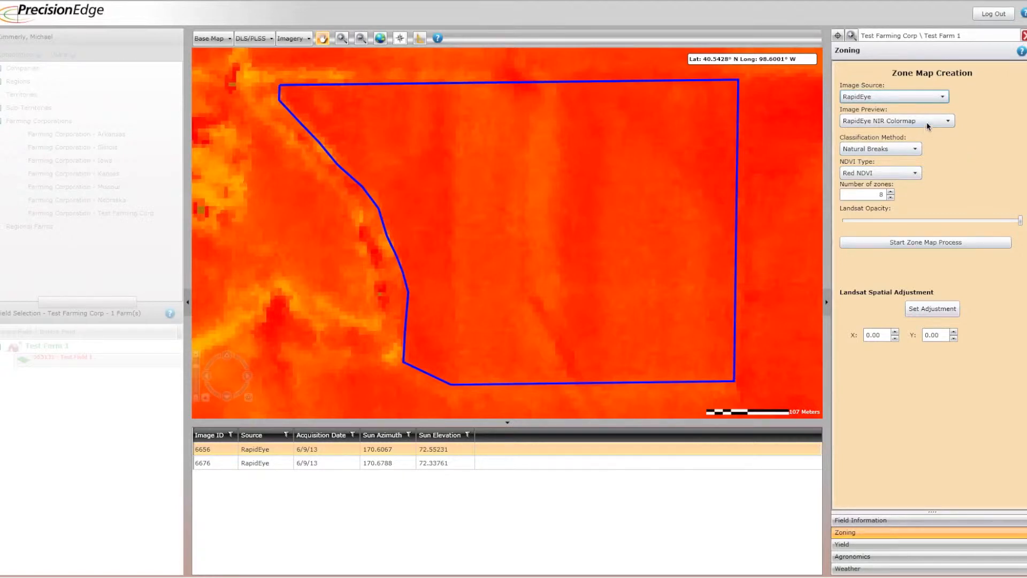
left_click(947, 122)
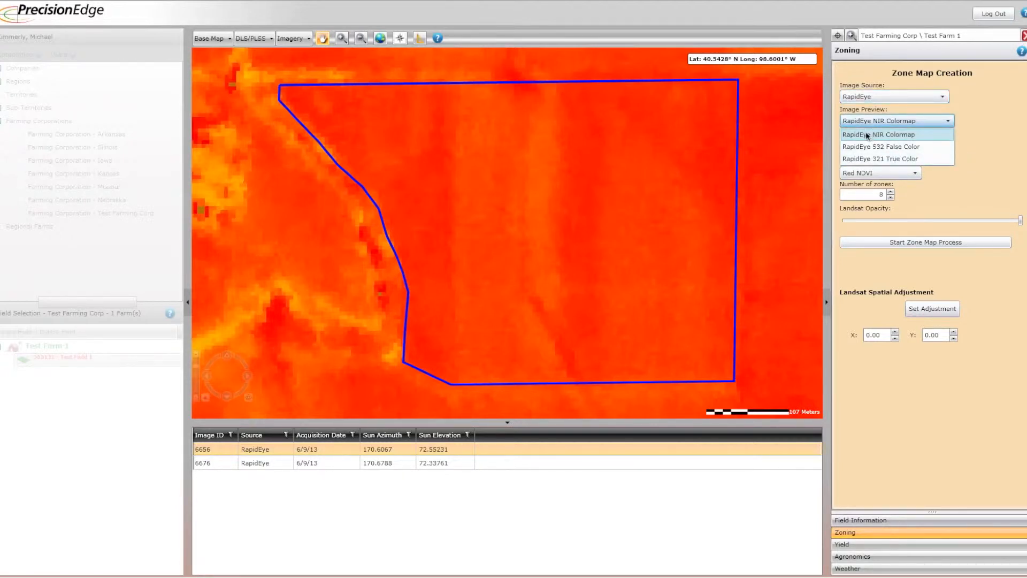
left_click(867, 135)
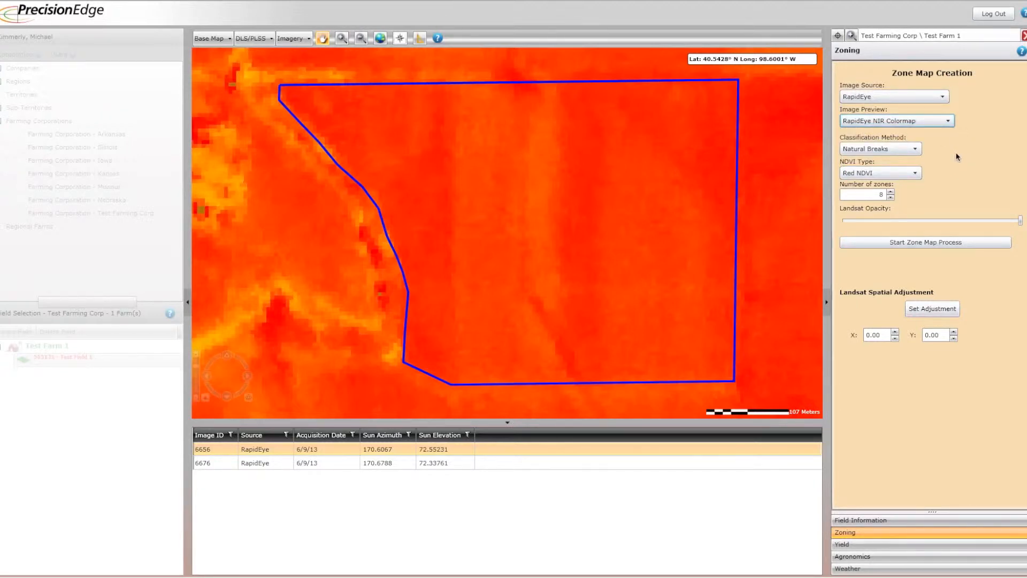
Choose Natural Breaks as the classification method and Red NDVI as the NDVI type.
left_click(915, 150)
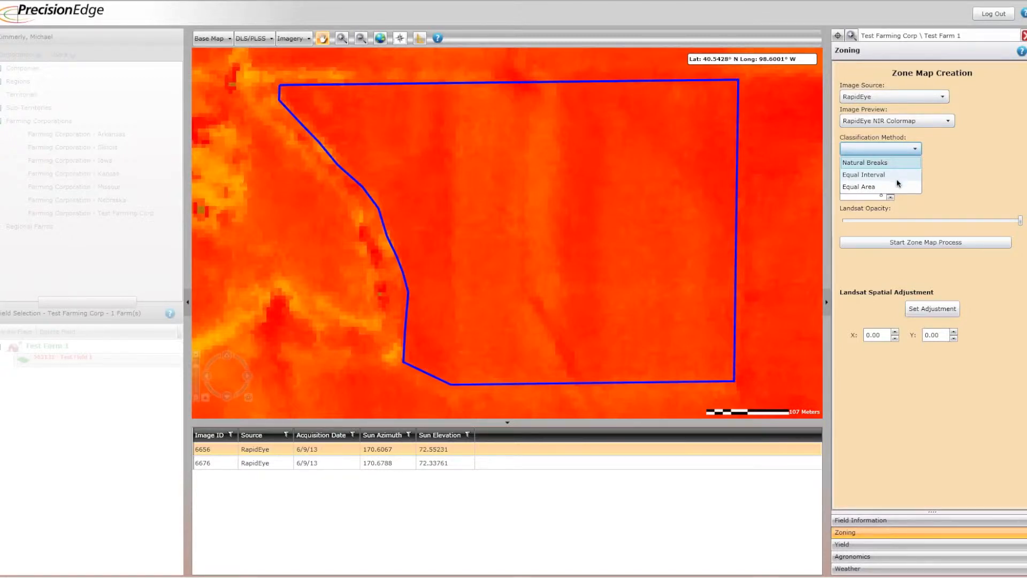
left_click(875, 164)
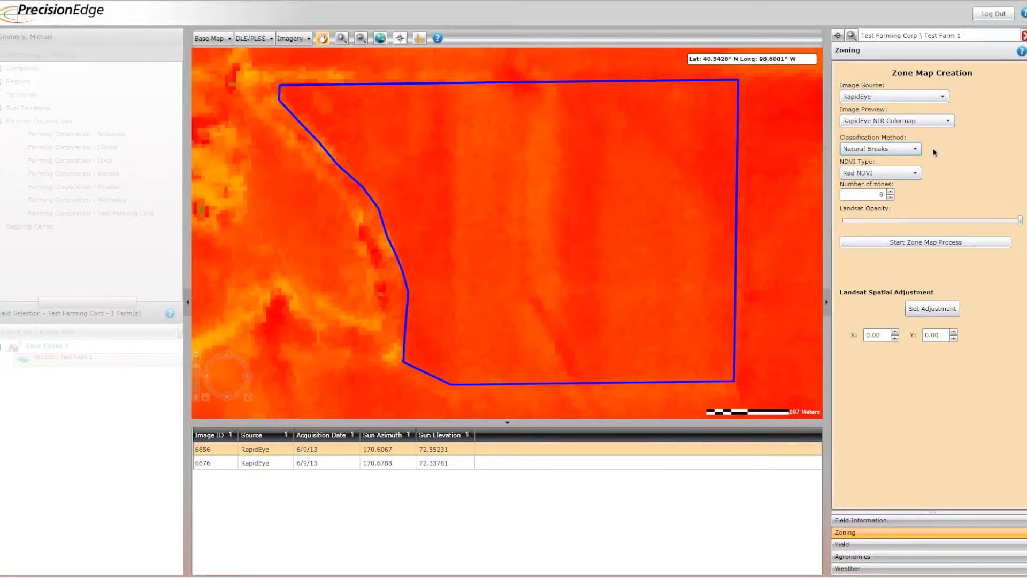
left_click(916, 175)
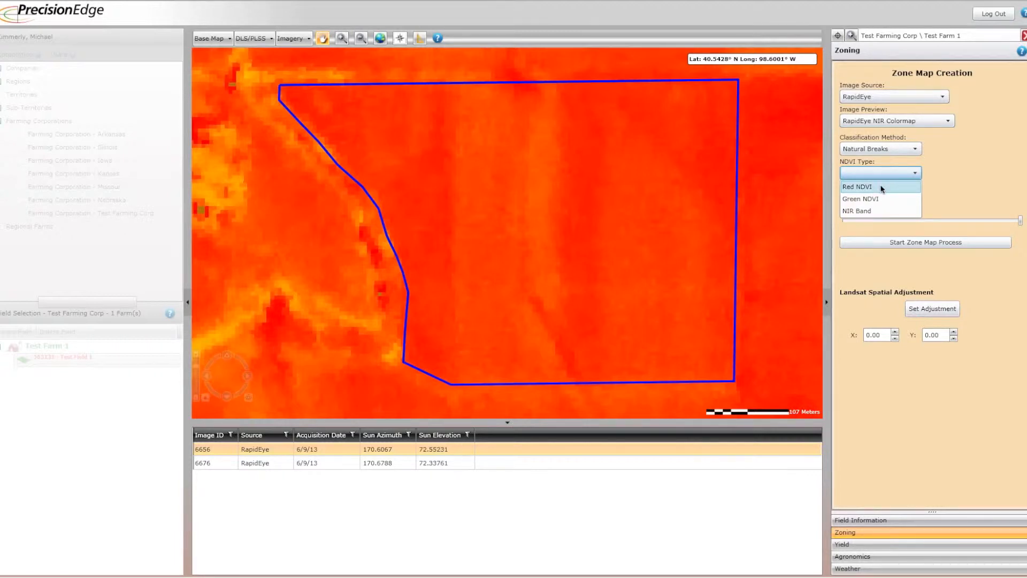
left_click(882, 189)
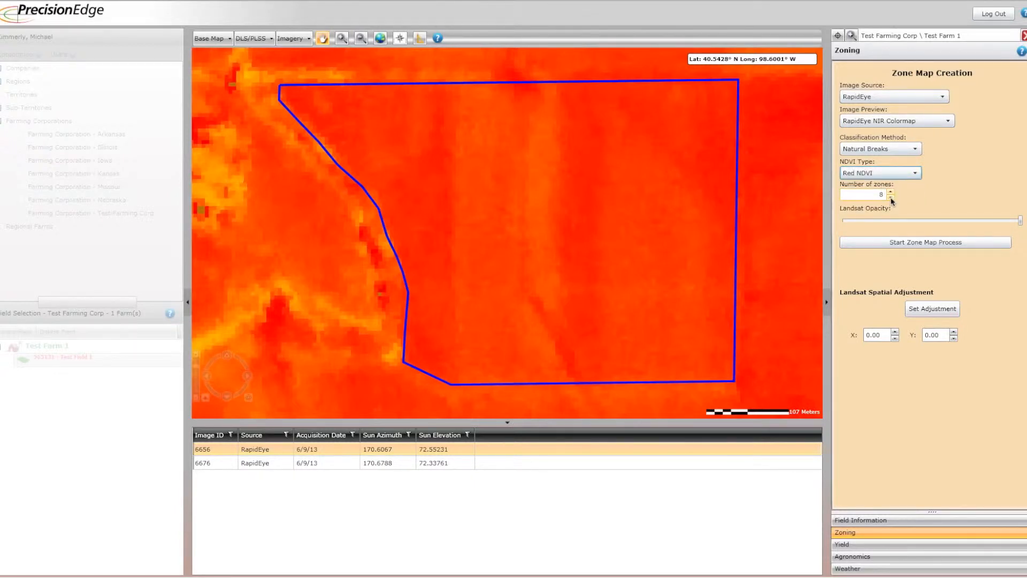
Lower the number of zones to 1 and return it to 8.
left_click(891, 198)
left_click(891, 198)
left_click(891, 198)
left_click(891, 198)
left_click(892, 198)
left_click(891, 198)
left_click(891, 198)
left_click(891, 198)
left_click(891, 196)
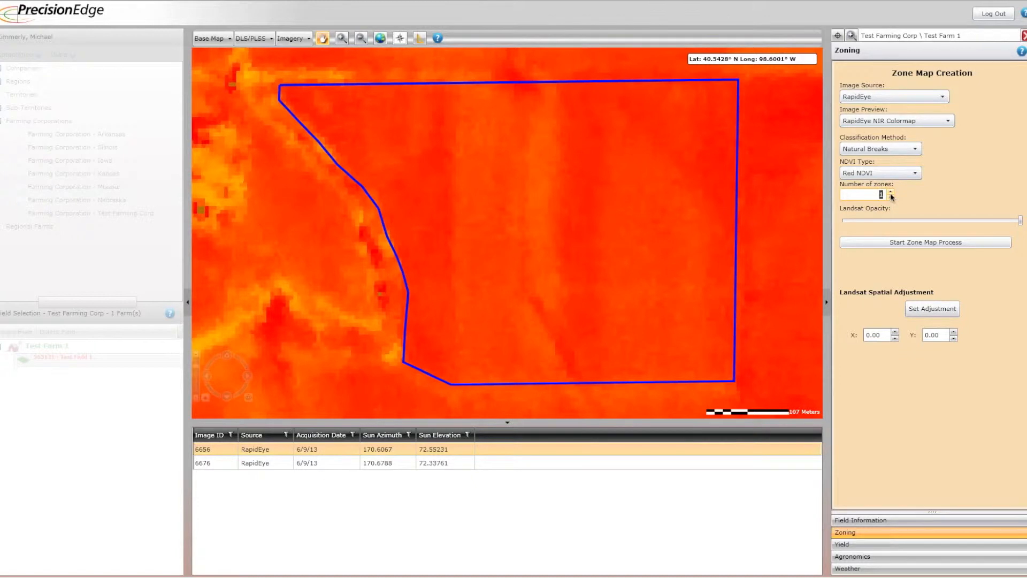
type("30")
key("Tab")
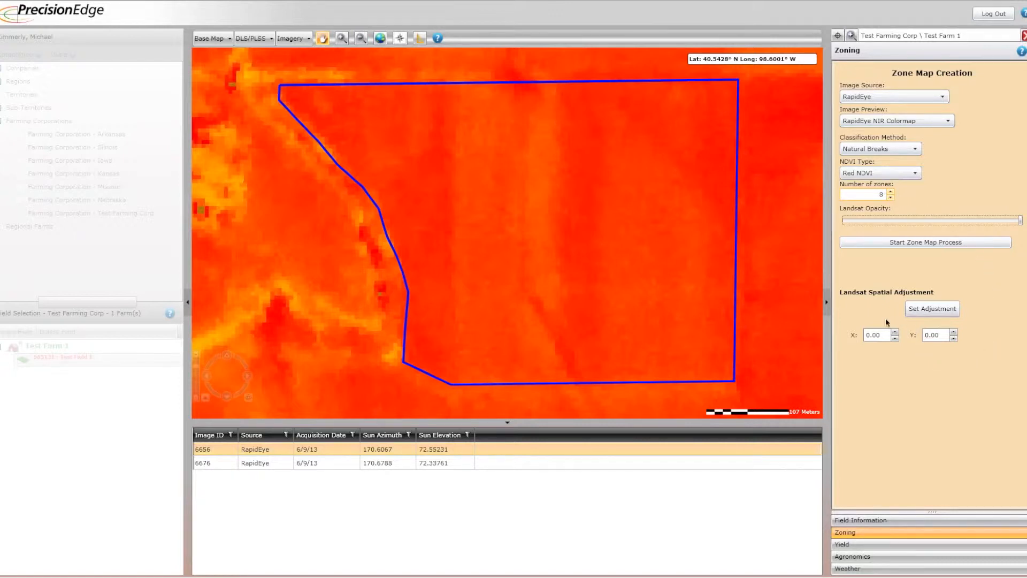
Set a spatial adjustment of about X -8.42, Y -10.29 near the field's northwest boundary and run the zone map process.
left_click(931, 310)
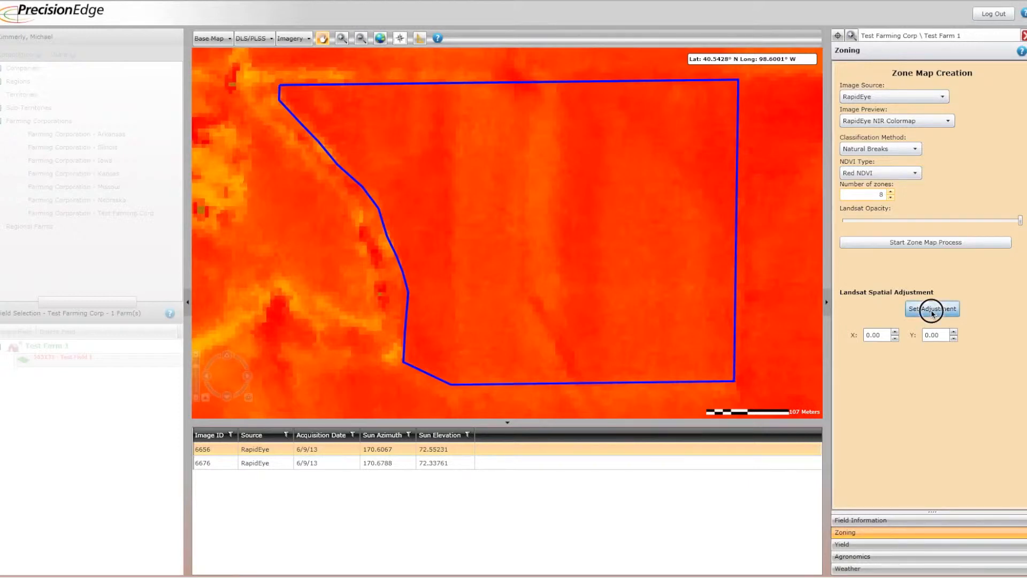
left_click(313, 128)
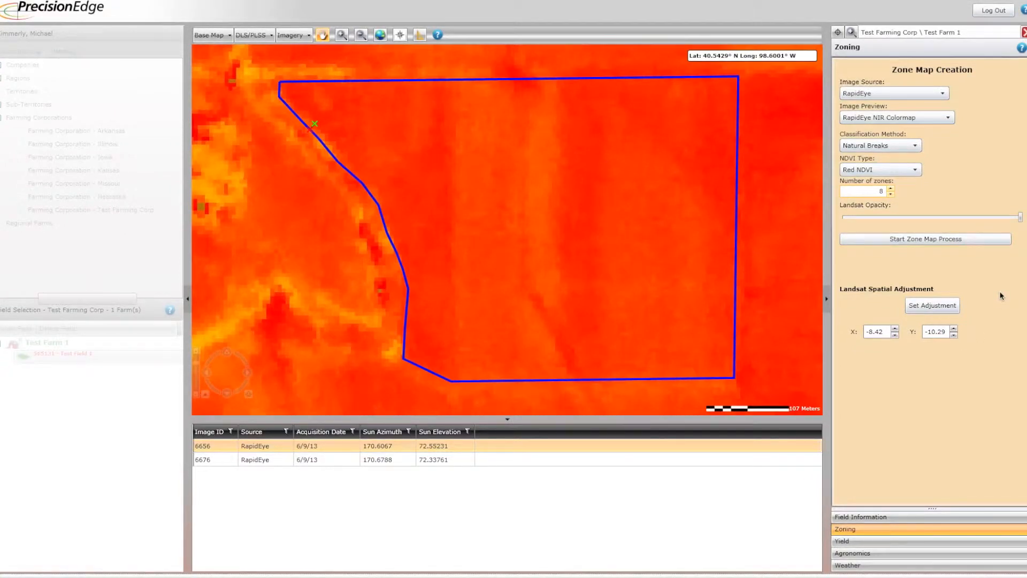
left_click(902, 240)
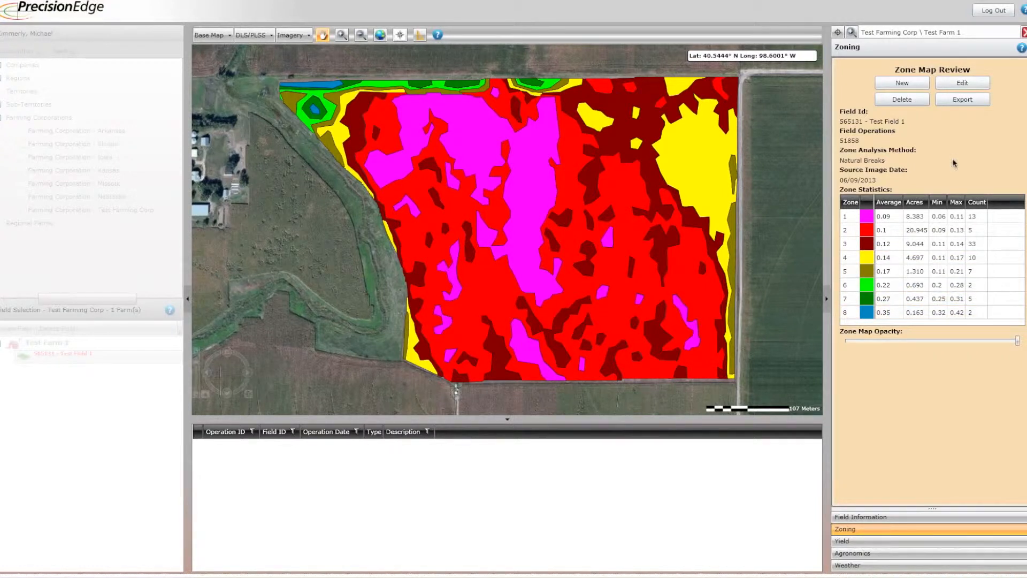
Look at the zone map's export options and leave without exporting.
left_click(950, 100)
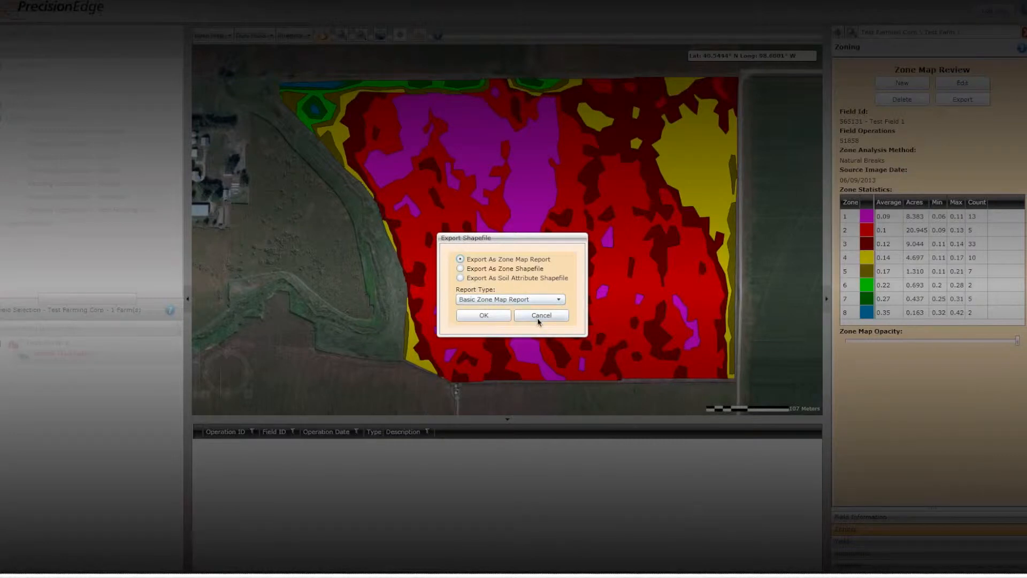
left_click(520, 316)
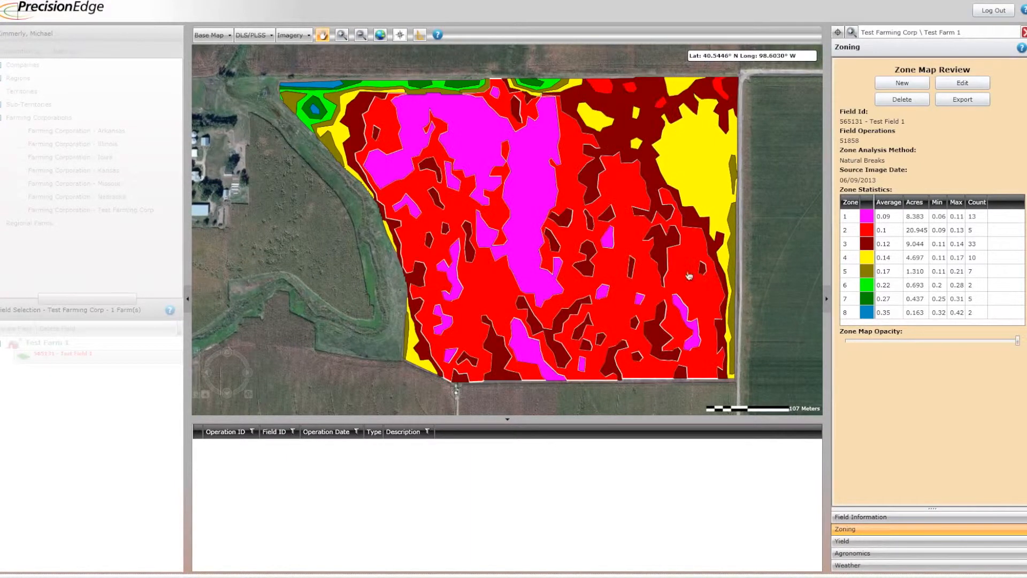
Reopen the saved zoning operation from the field's information and start editing its zone map.
left_click(861, 517)
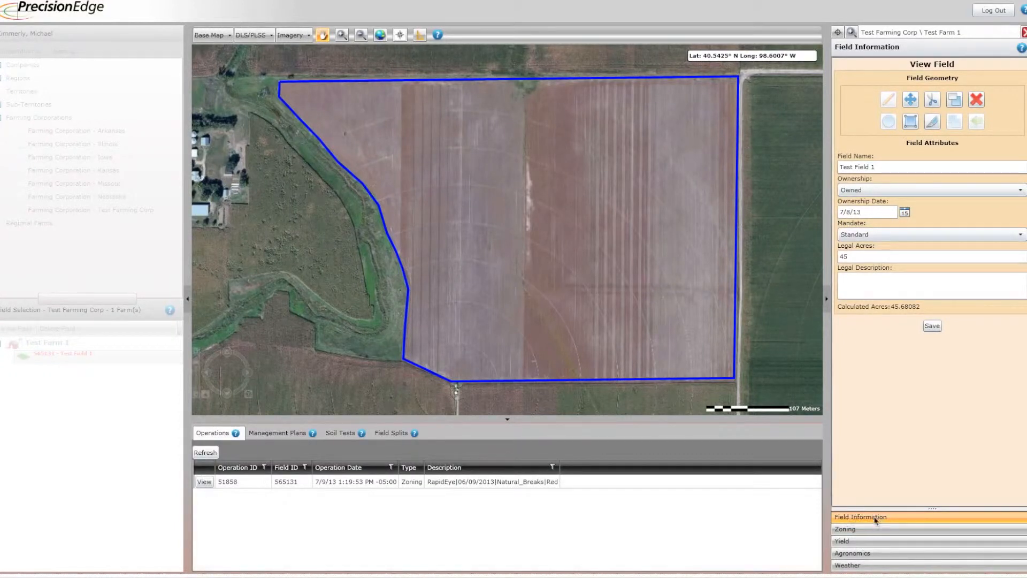
left_click(238, 485)
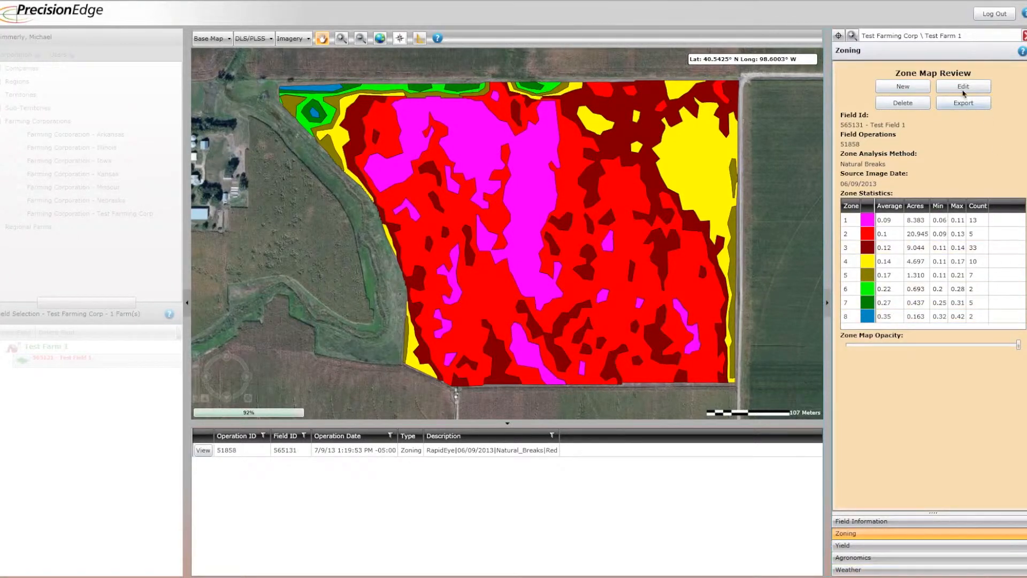
left_click(945, 88)
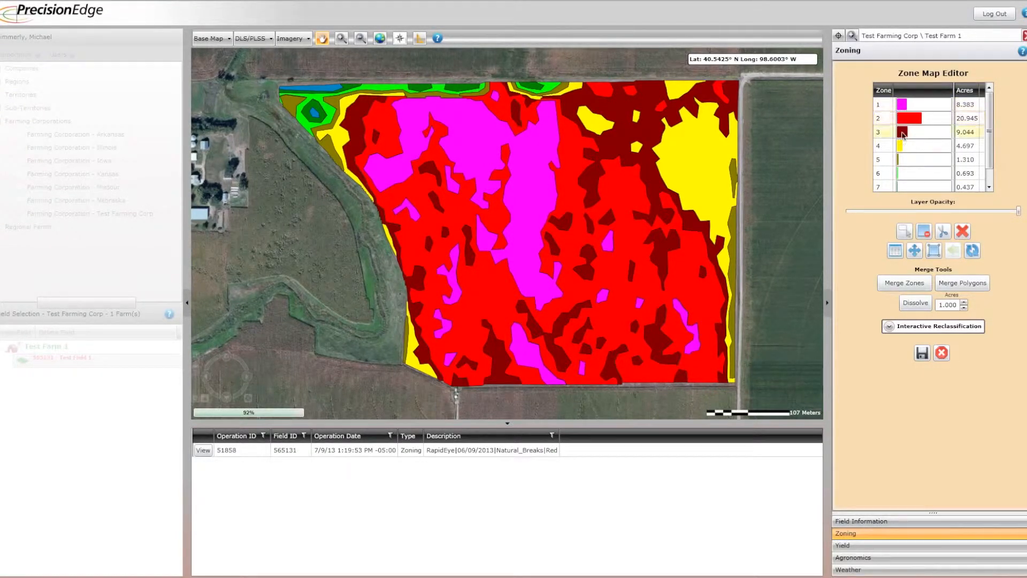
Merge zones 6, 7 and 8 of the zone map into one zone.
left_click(989, 187)
left_click(990, 186)
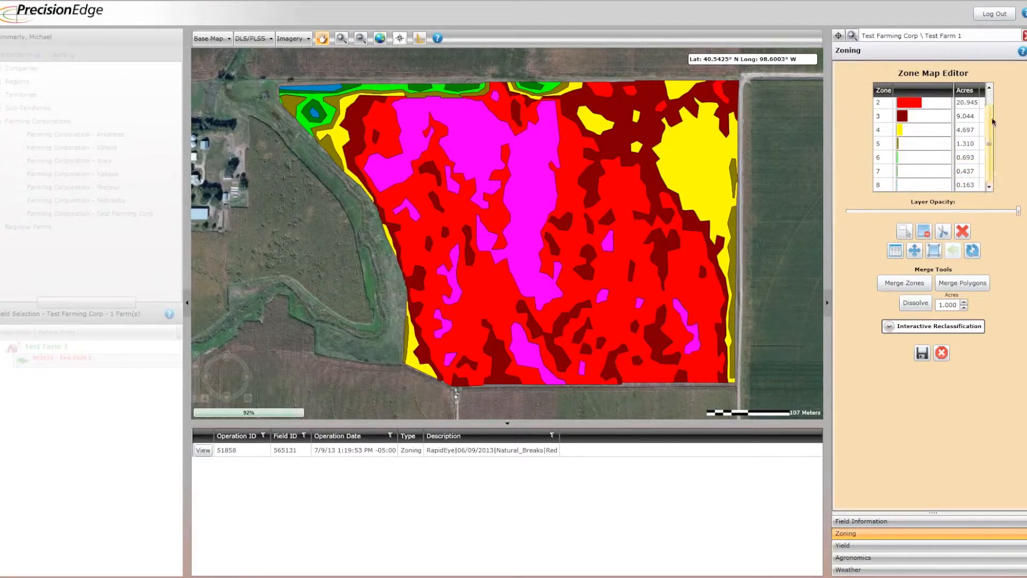
left_click(989, 88)
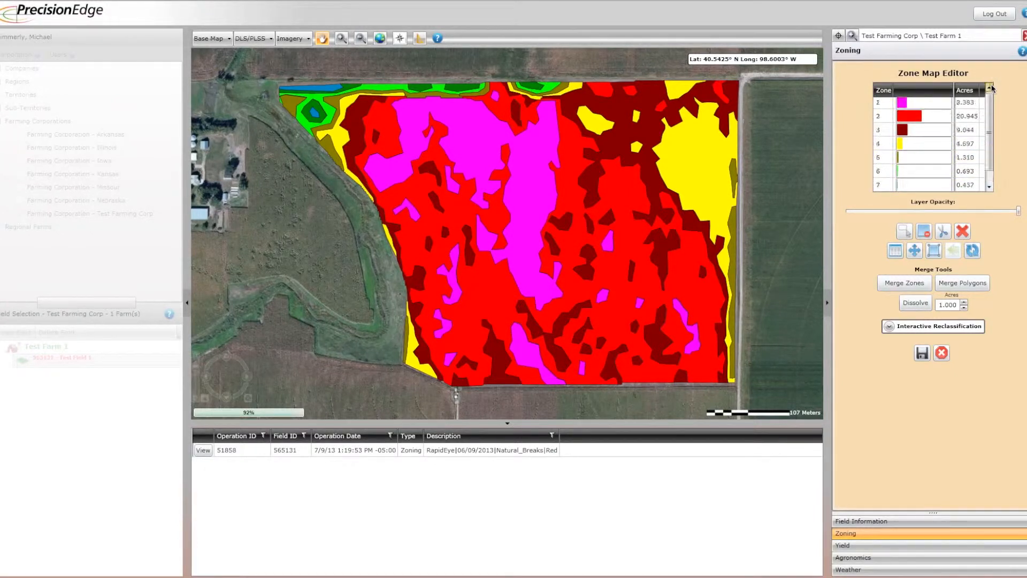
left_click(989, 187)
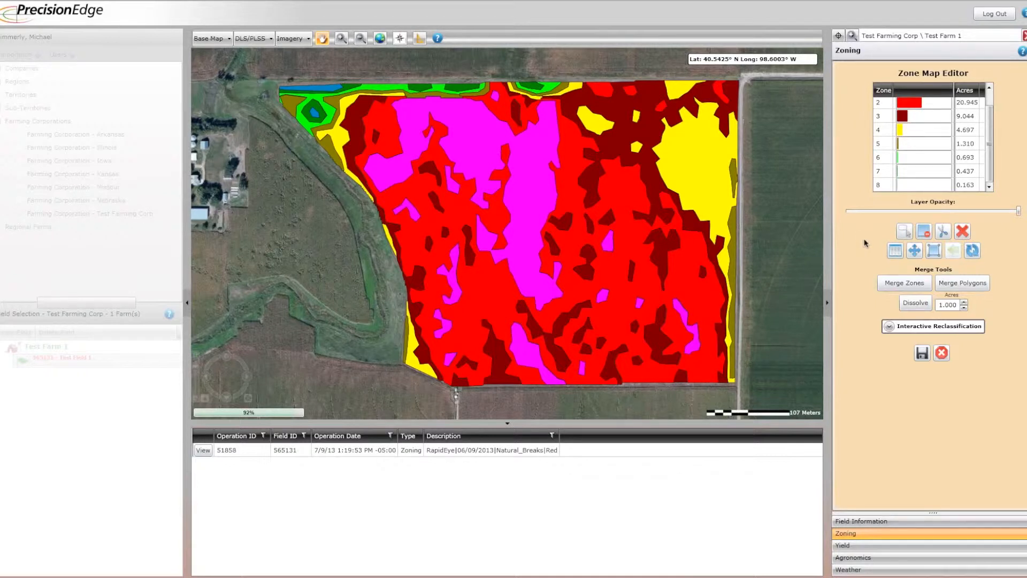
left_click(884, 169, "ctrl")
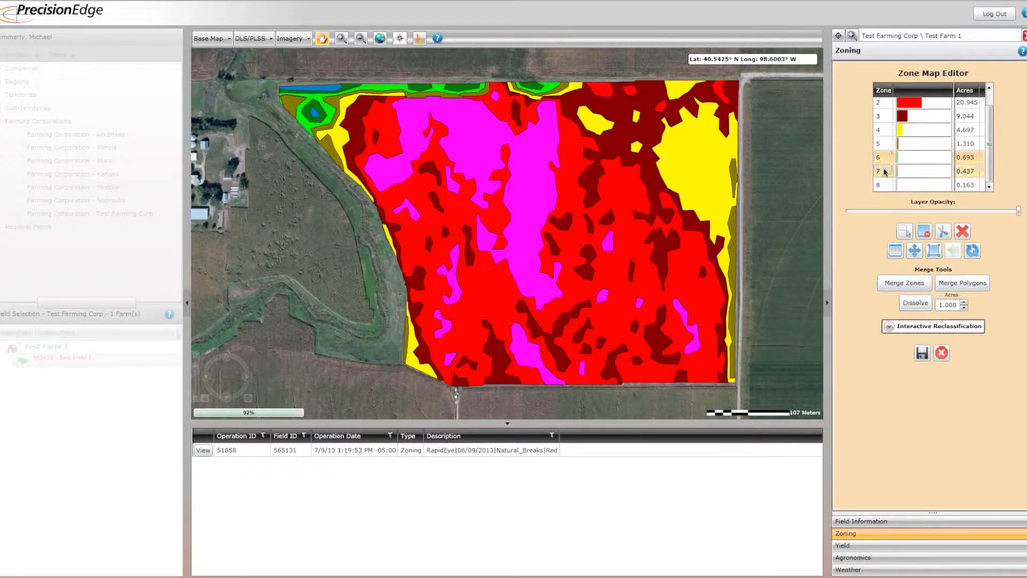
left_click(882, 185, "ctrl")
left_click(910, 284)
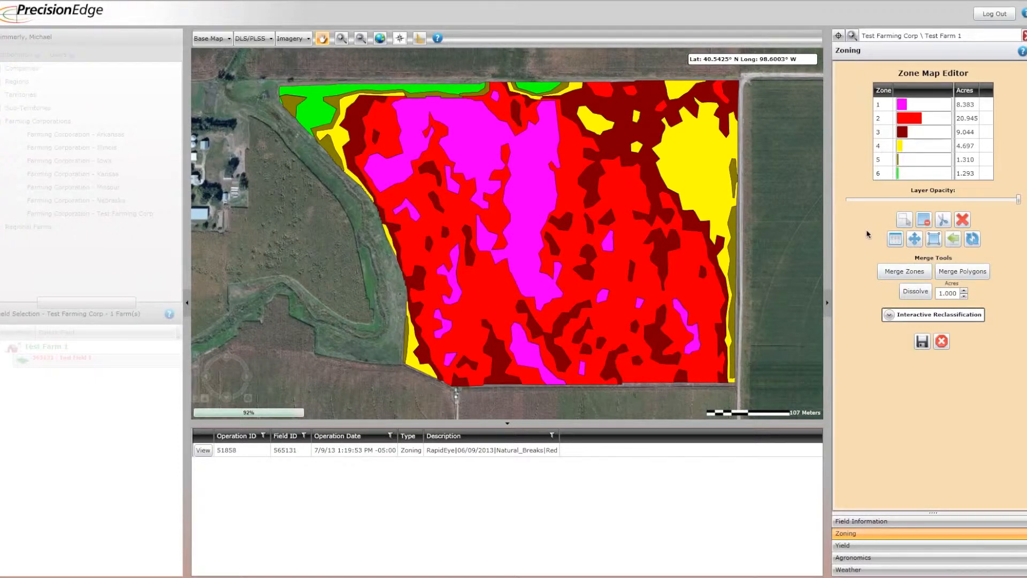
Merge the thin yellow polygon on the middle of the field's west boundary into zone 3.
left_click(609, 247)
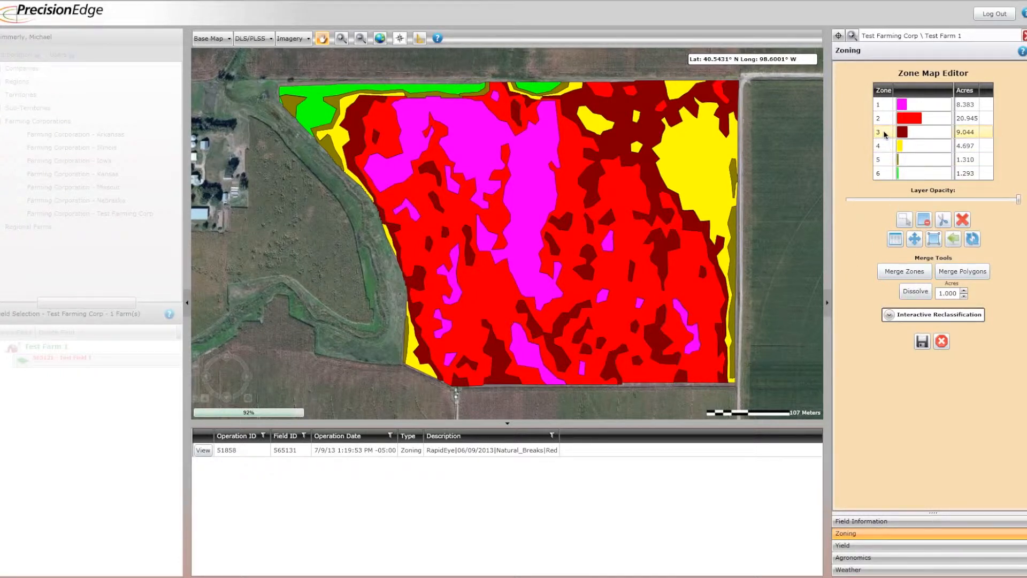
left_click(884, 134)
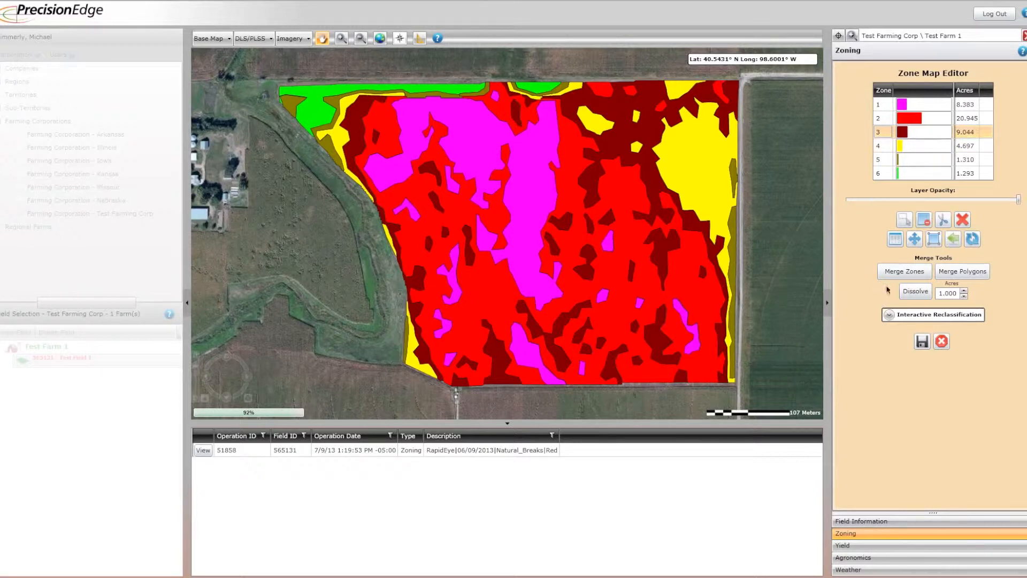
left_click(958, 272)
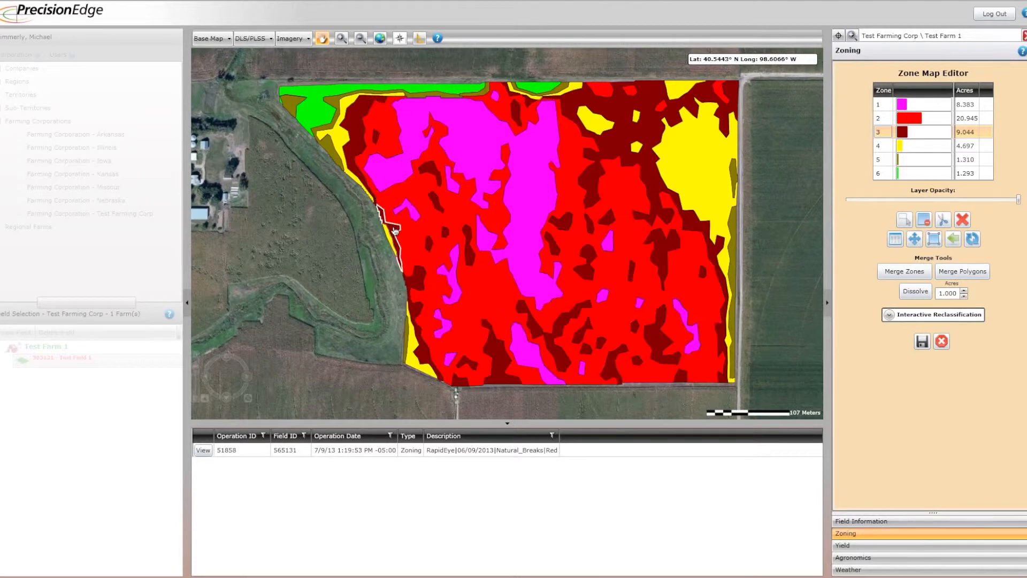
left_click(394, 233)
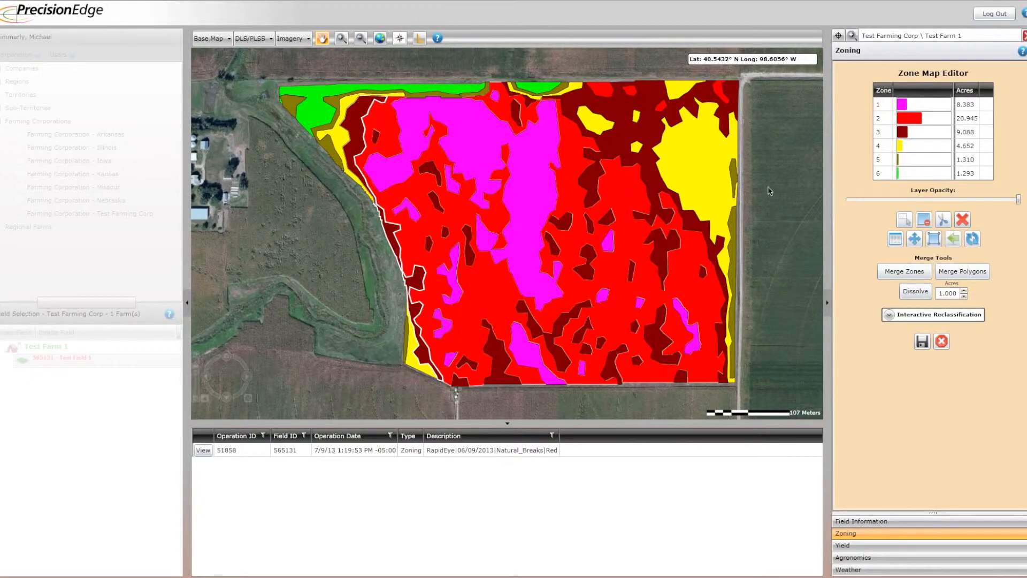
Merge the polygons along the field's west and northwest boundary into zone 3 by tracing a line through them.
left_click(883, 133)
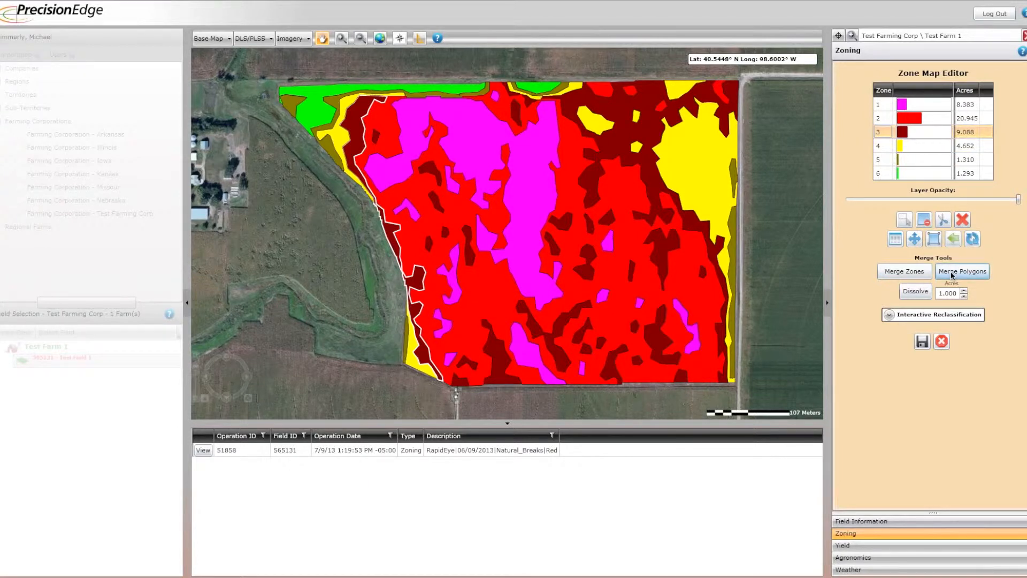
left_click(952, 273)
left_click(424, 352)
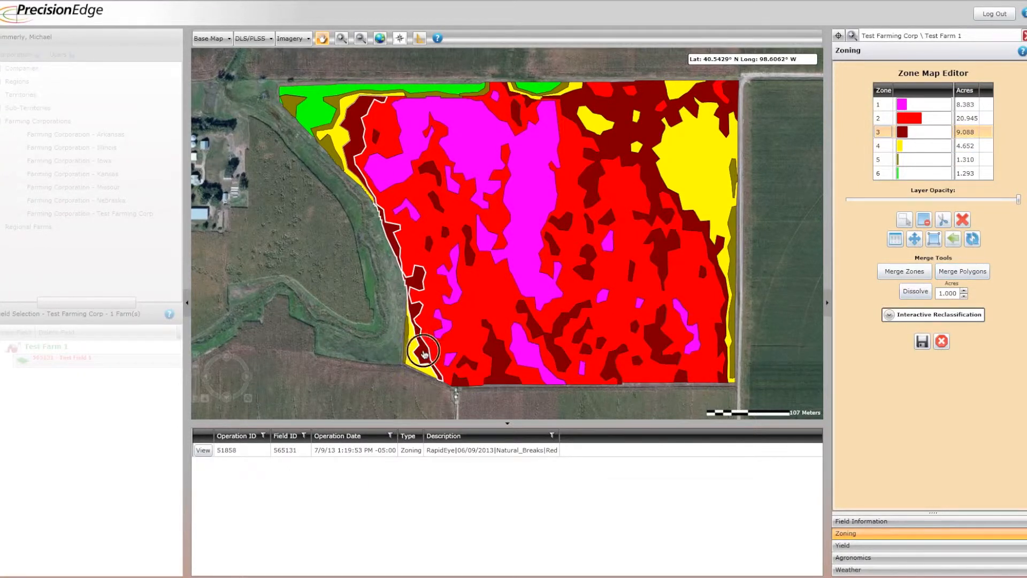
left_click(394, 340)
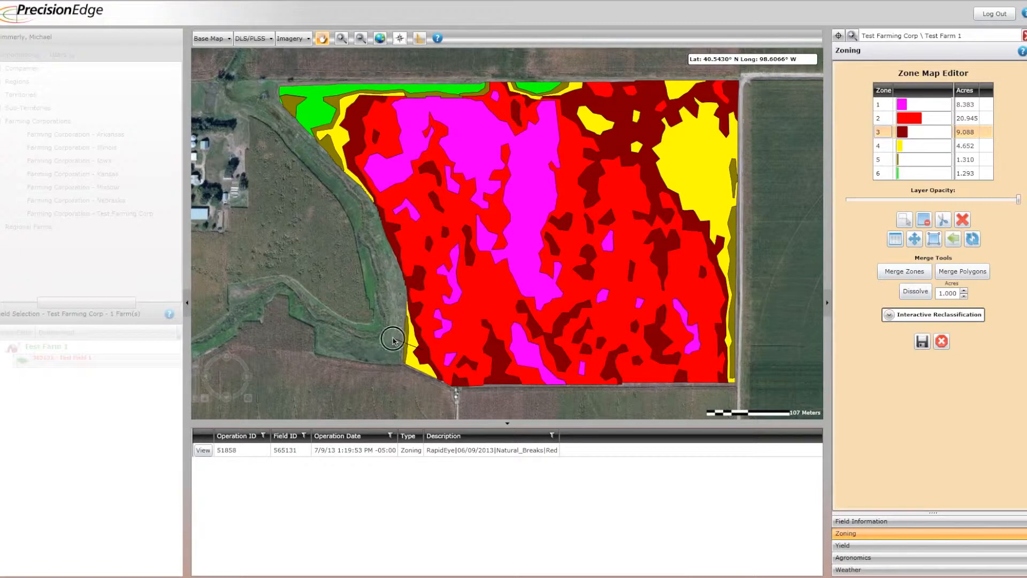
left_click(326, 175)
double_click(349, 154)
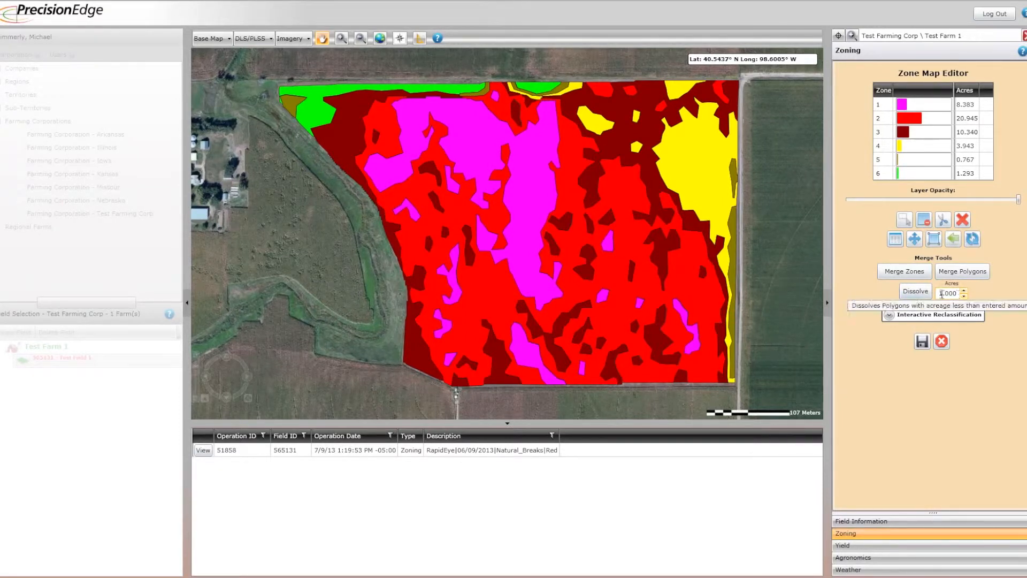
Dissolve the zone map's small polygons using a 0.2 acre threshold, and undo the dissolve.
left_click_drag(940, 293, 958, 295)
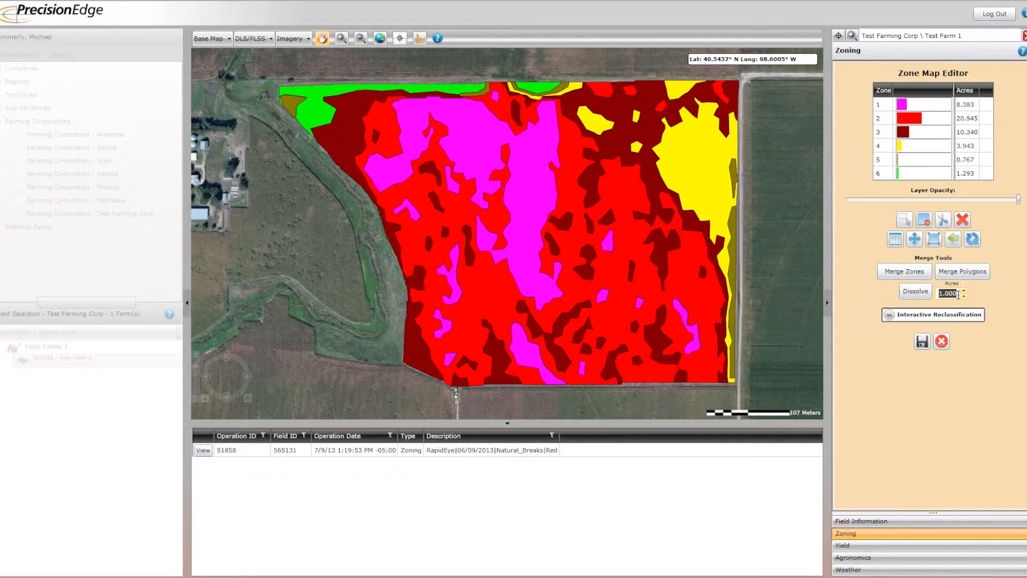
key("BackSpace")
type(".2")
left_click(911, 293)
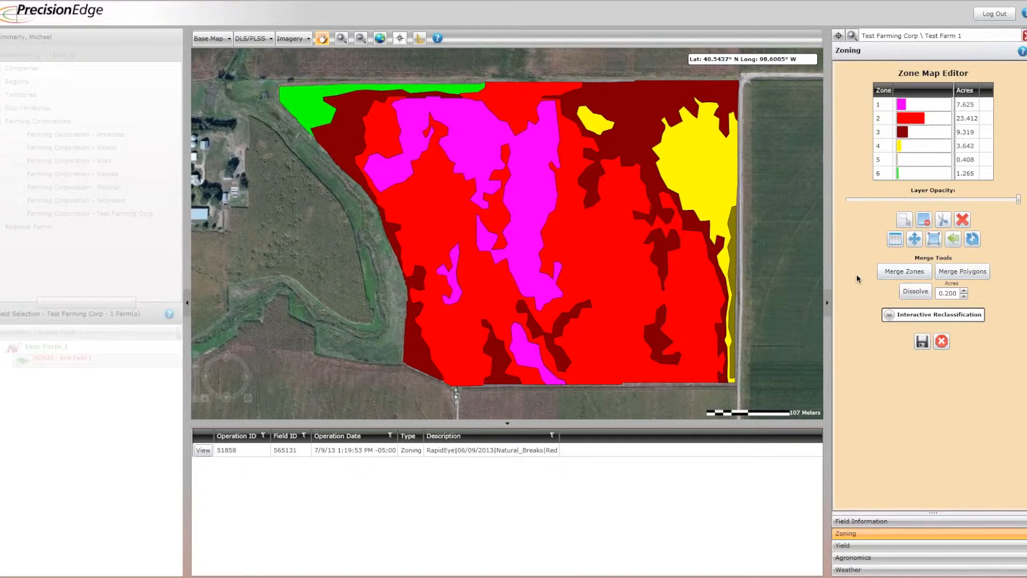
left_click(953, 239)
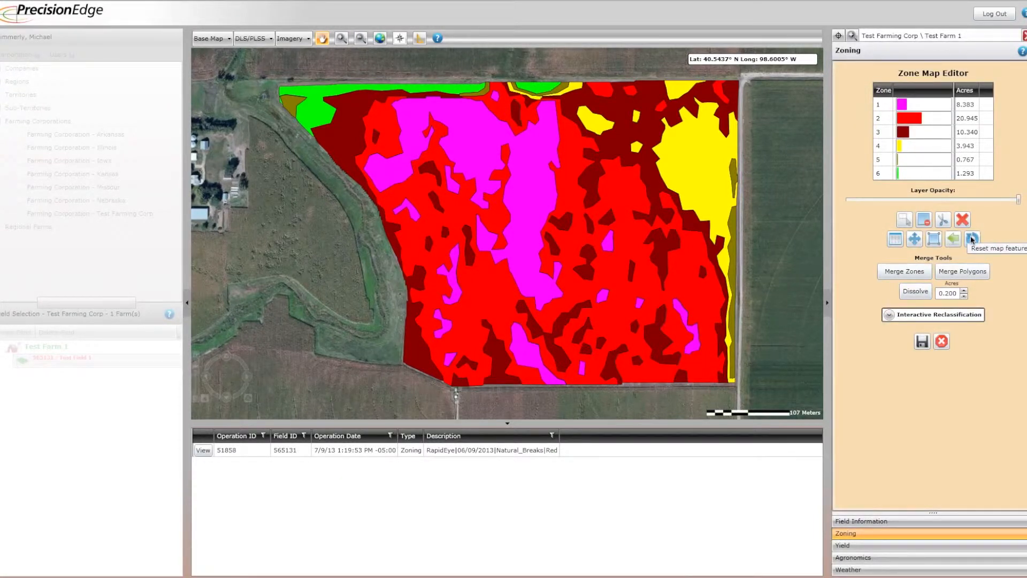
Reset the map features in the zone map editor, and open Test Field 1's saved RapidEye zoning operation for review.
left_click(972, 240)
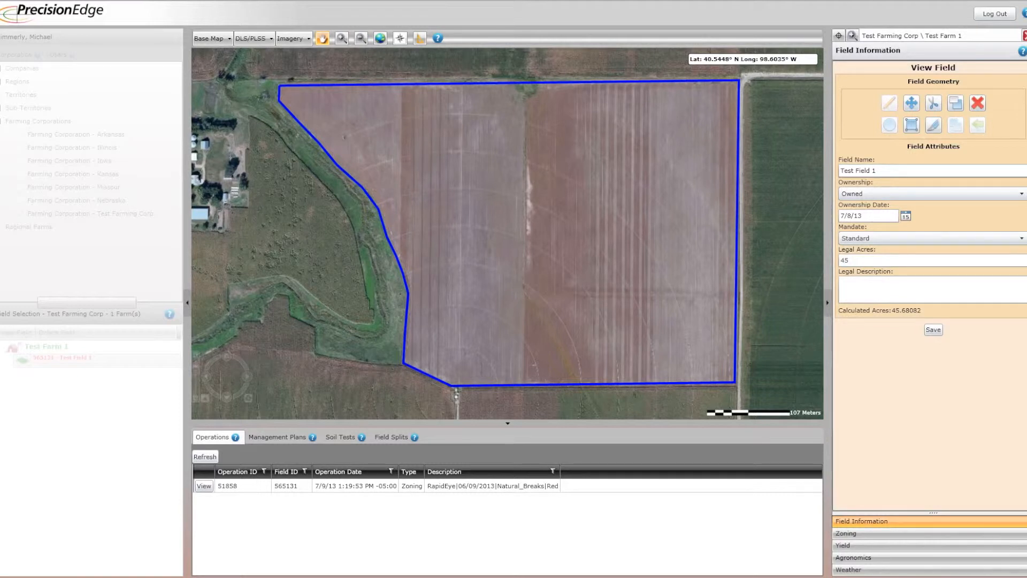
left_click(857, 524)
left_click(204, 486)
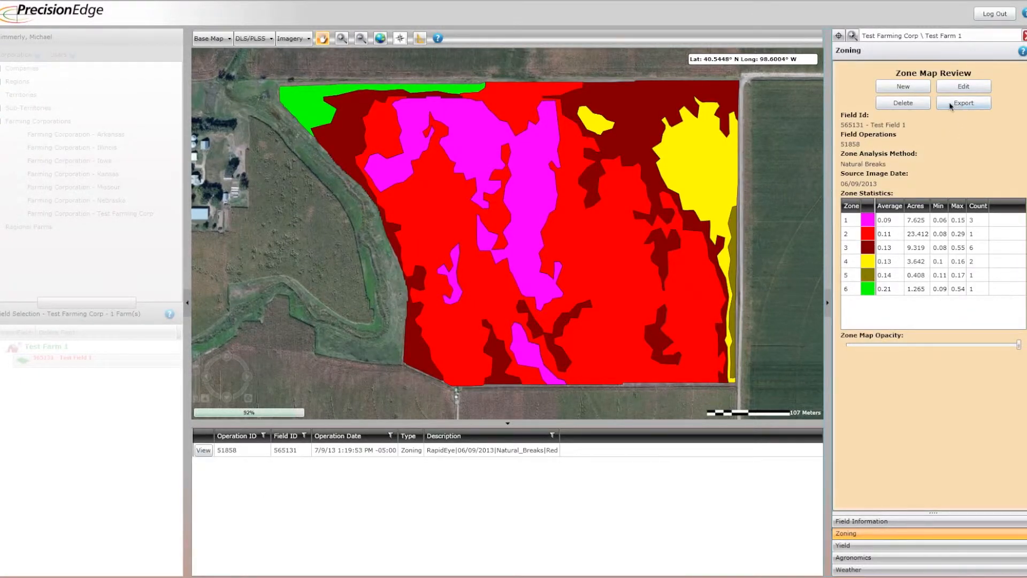
Export the zone map as a soil attribute shapefile with the description "Zone ID 51858".
left_click(971, 105)
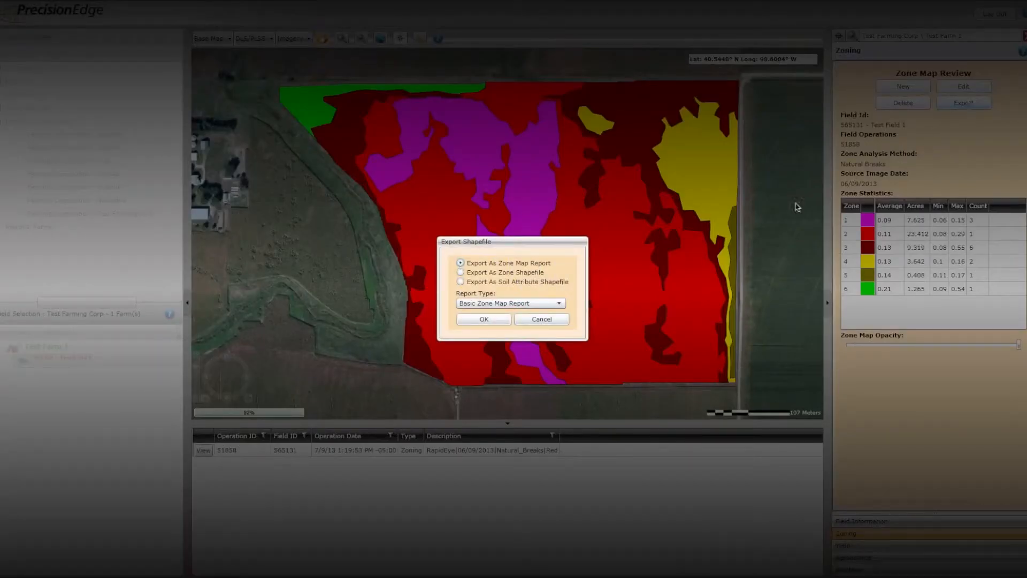
left_click(462, 282)
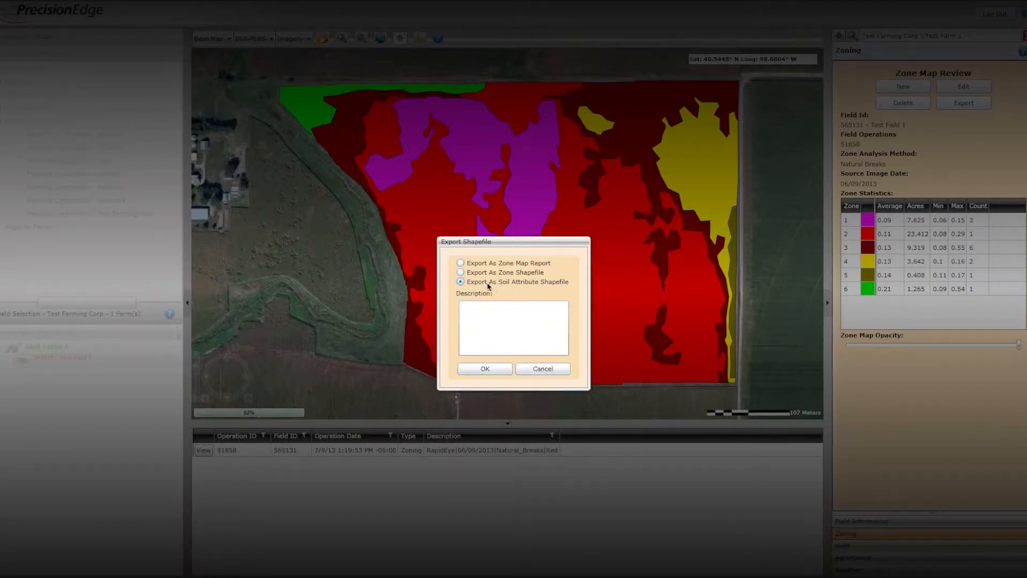
left_click(482, 307)
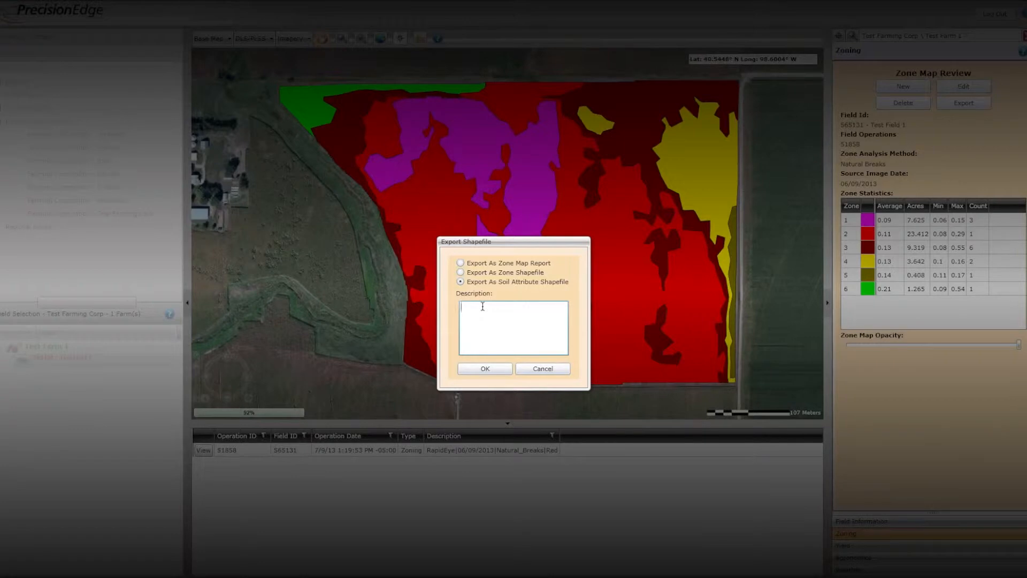
type("Zone ID 51858")
left_click(484, 369)
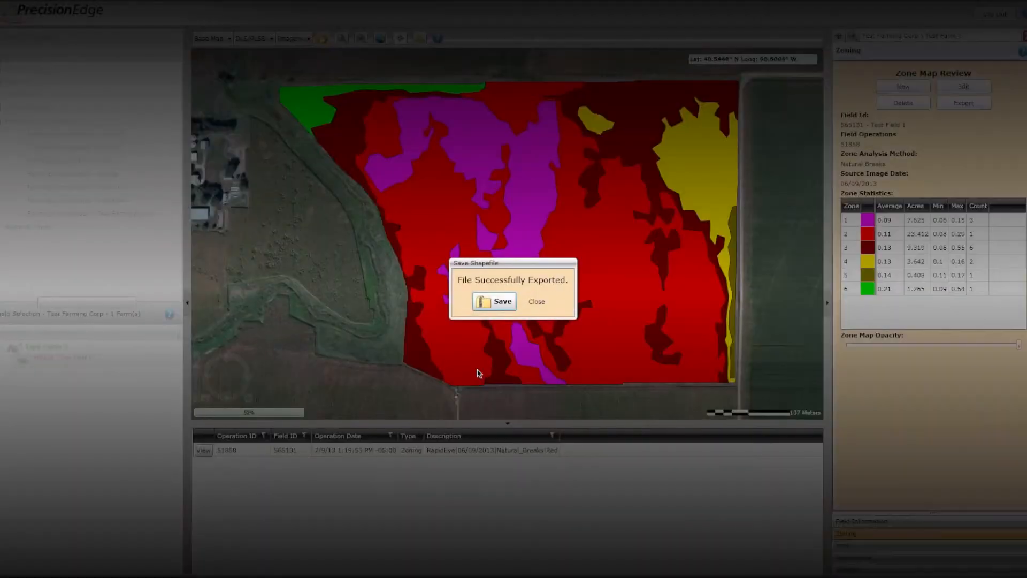
Save the exported shapefile as "Soil Testers Map.zip" in the PE Files folder and dismiss the alert.
left_click(496, 303)
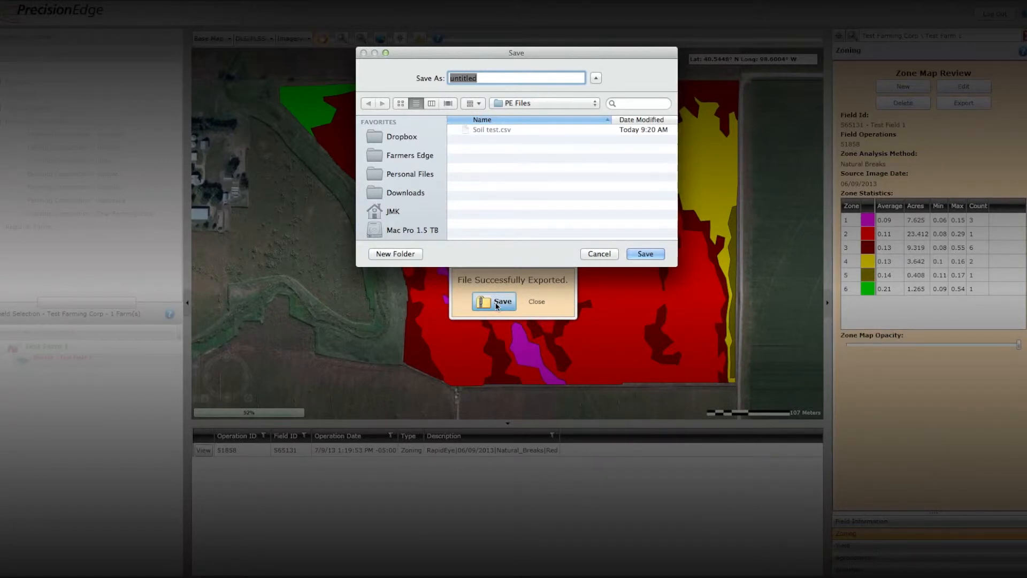
type("Soil Testers Map.zip")
left_click(645, 255)
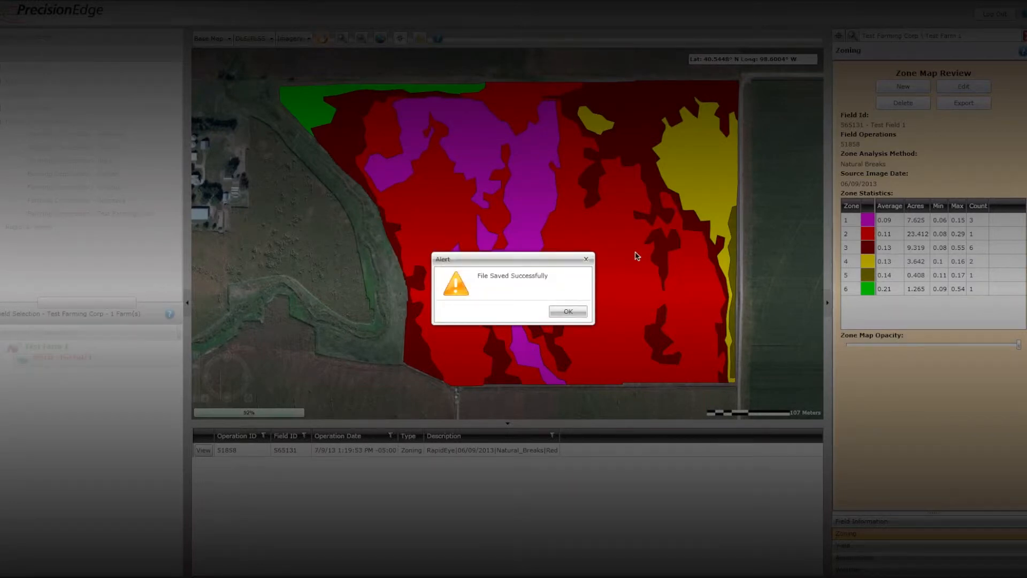
left_click(559, 314)
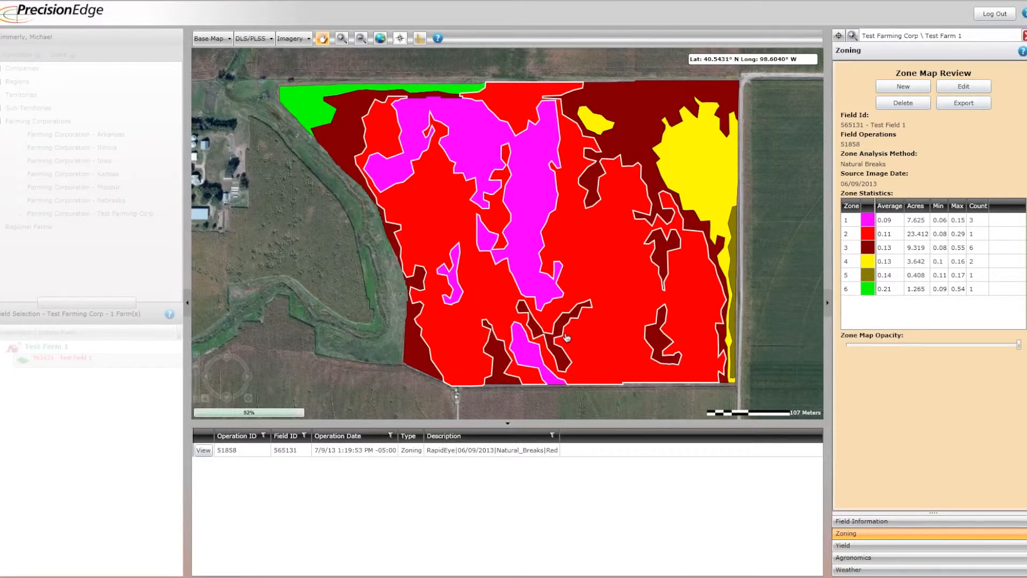
Examine the attribute table of the field's soil test described as "Zone ID 51858", and close it.
left_click(857, 522)
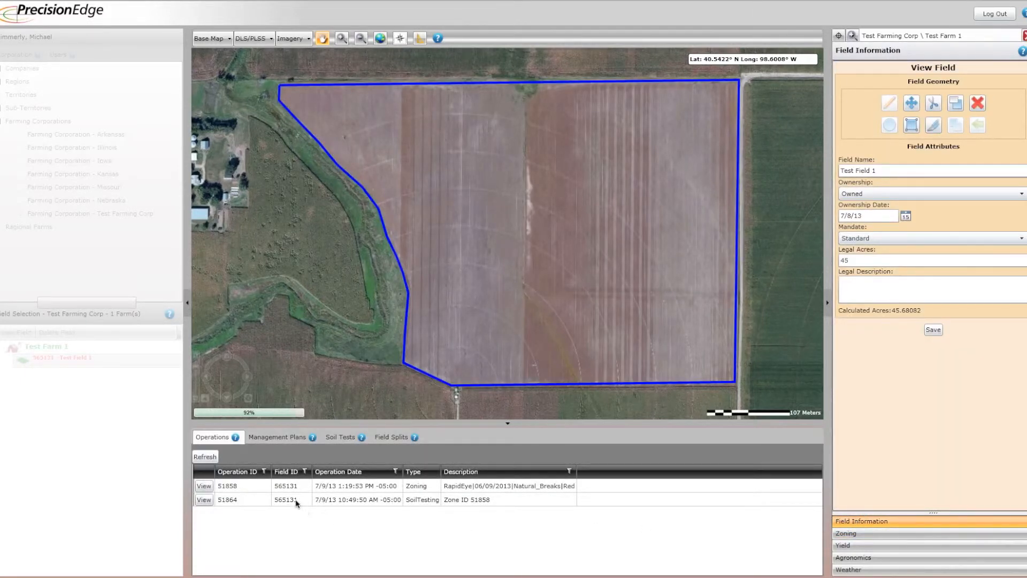
left_click(345, 438)
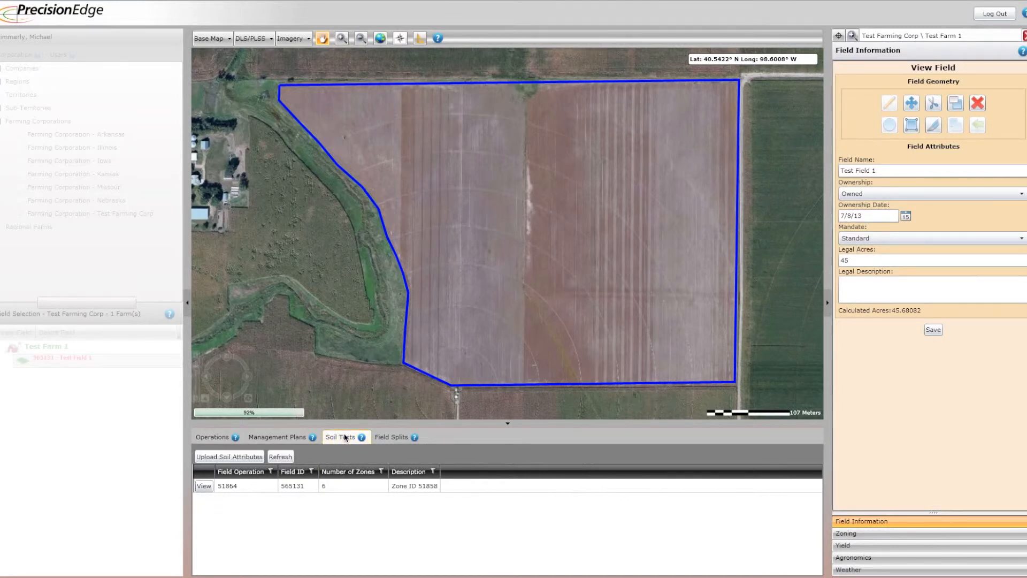
left_click(283, 488)
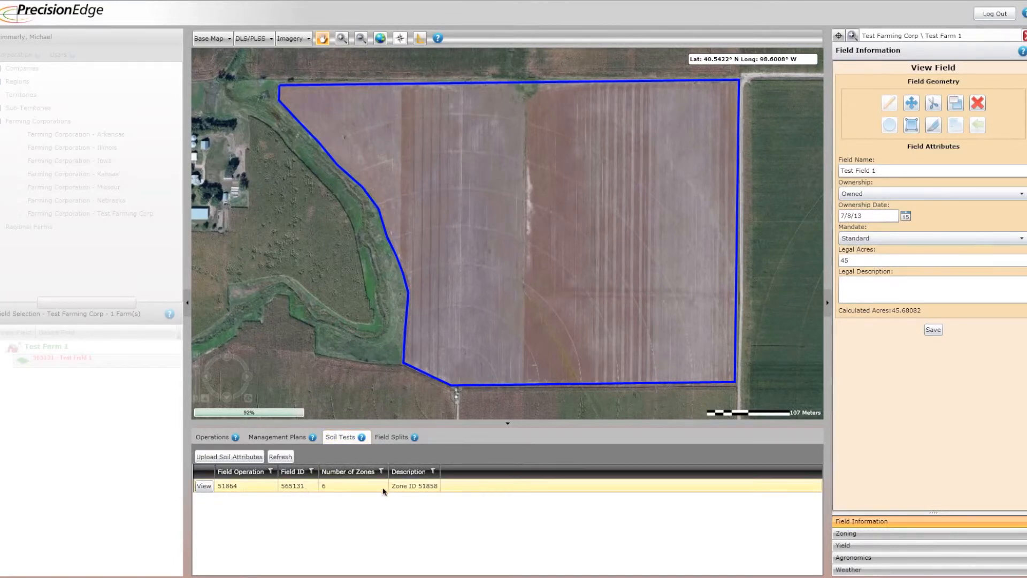
left_click(204, 486)
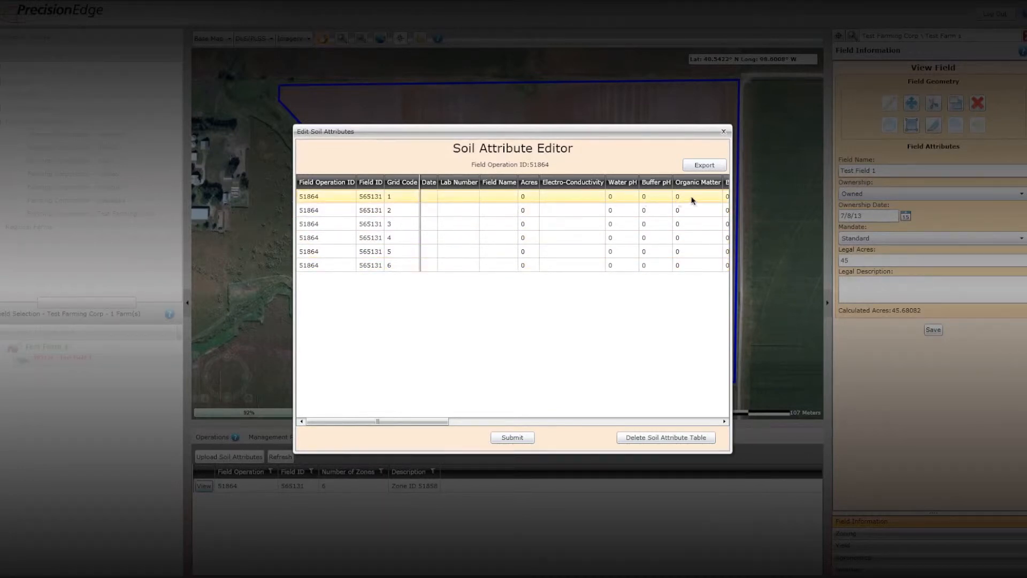
left_click(723, 133)
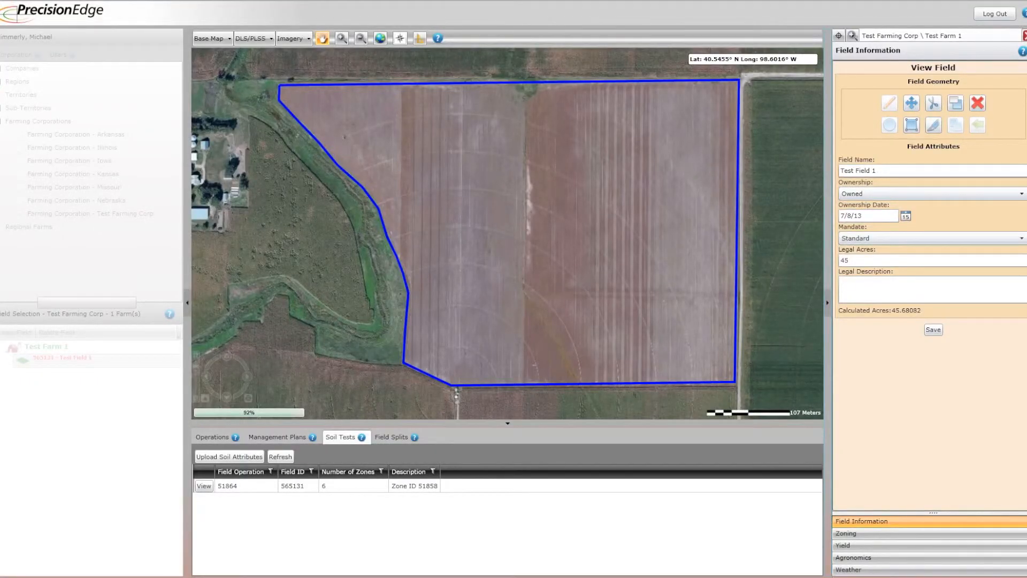
Upload the soil attributes from "Soil test.csv", submit them for the field, and close the Soil Attribute Editor.
left_click(220, 457)
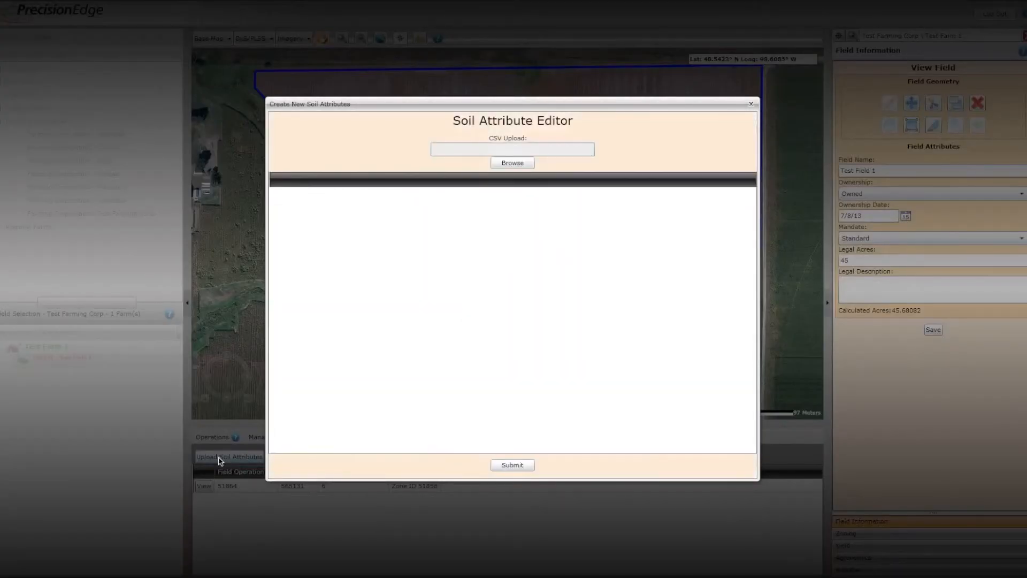
left_click(507, 164)
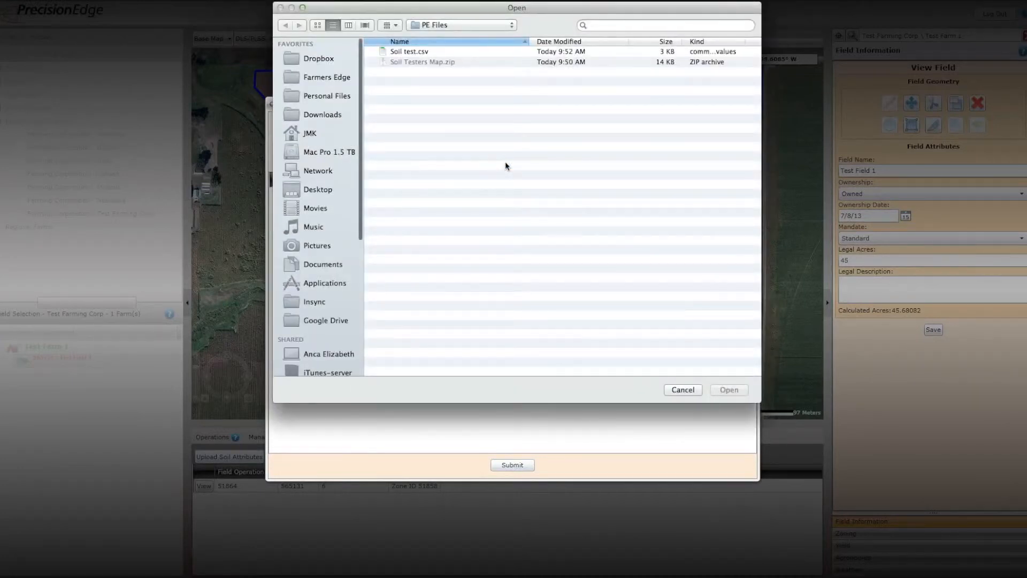
left_click(408, 52)
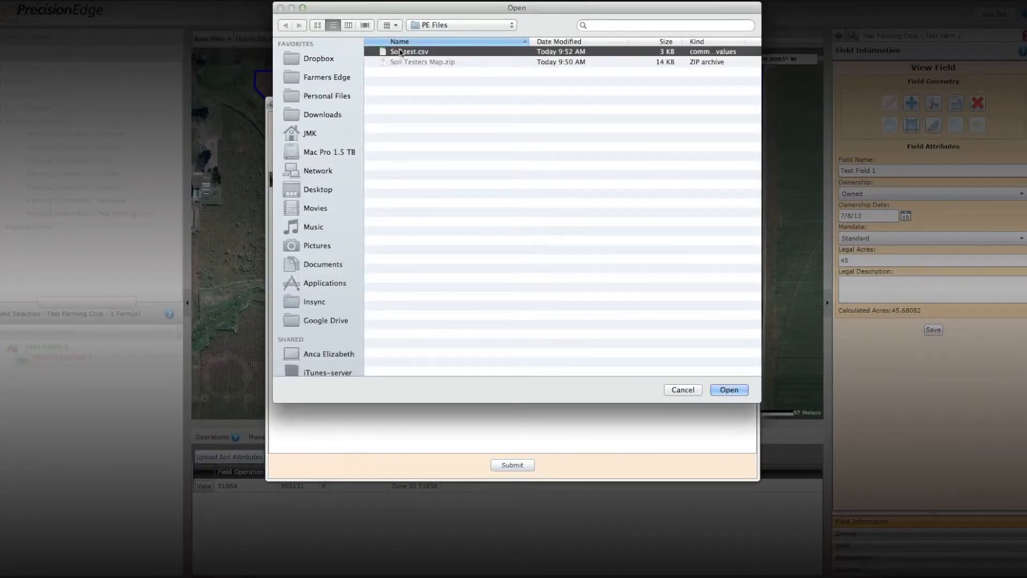
left_click(733, 391)
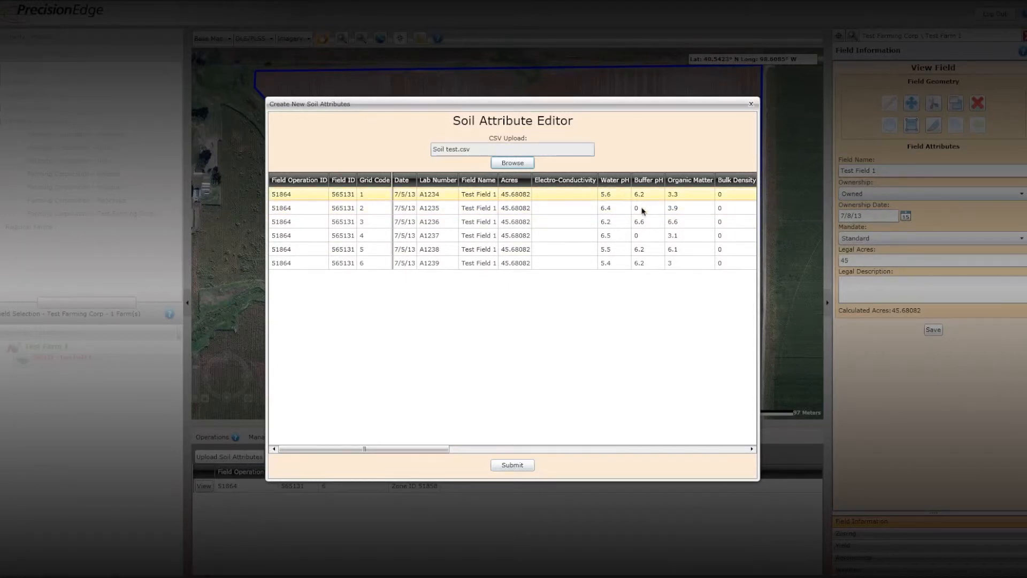
left_click(512, 465)
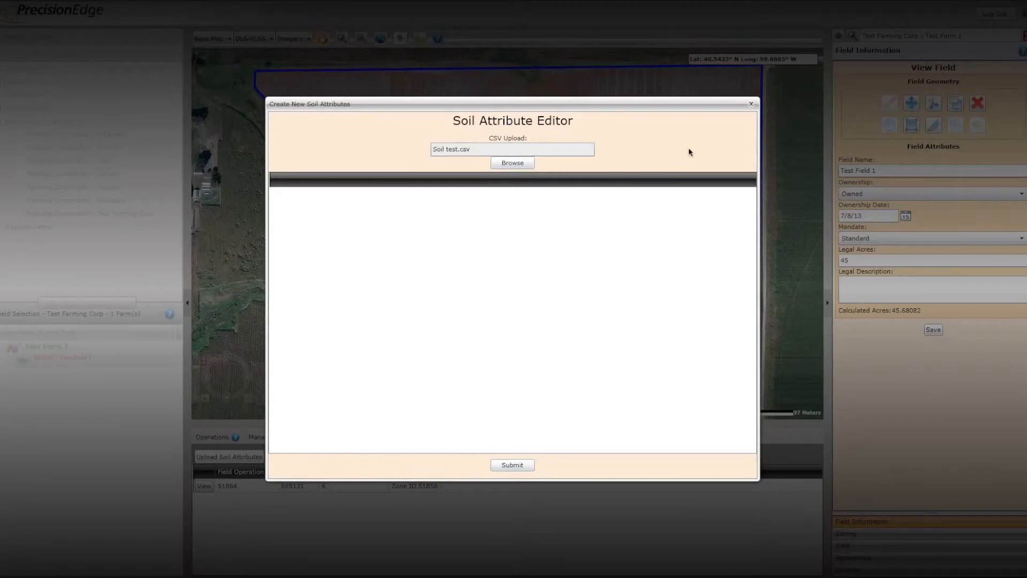
left_click(751, 105)
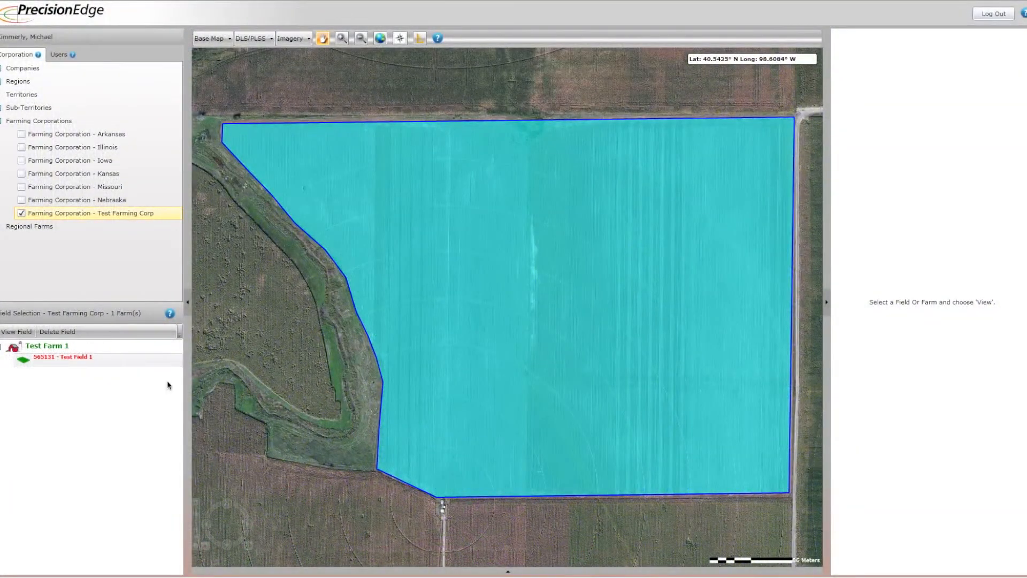
Reopen Test Field 1 of Test Farm 1 for viewing.
left_click(65, 359)
right_click(65, 360)
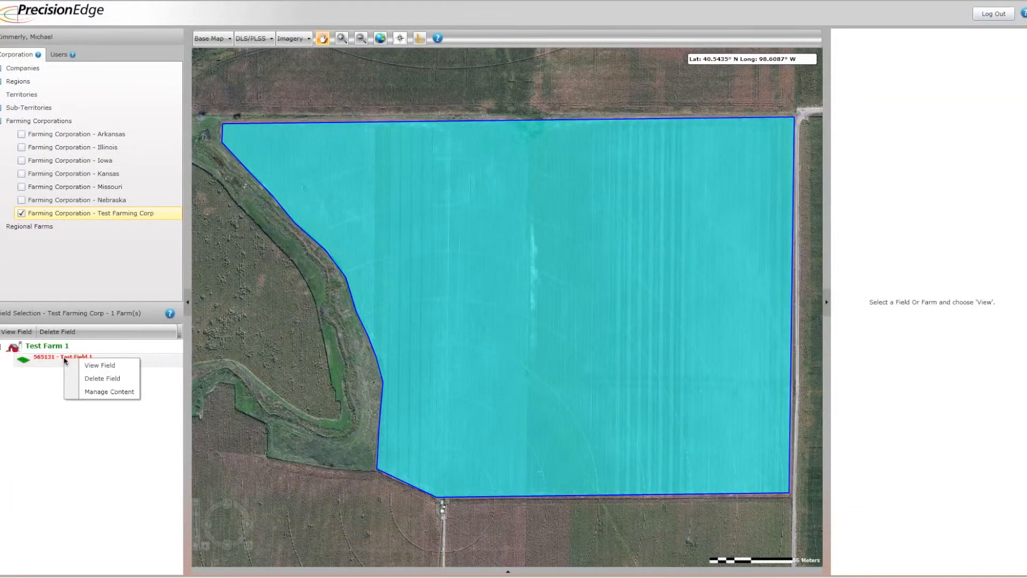
left_click(98, 366)
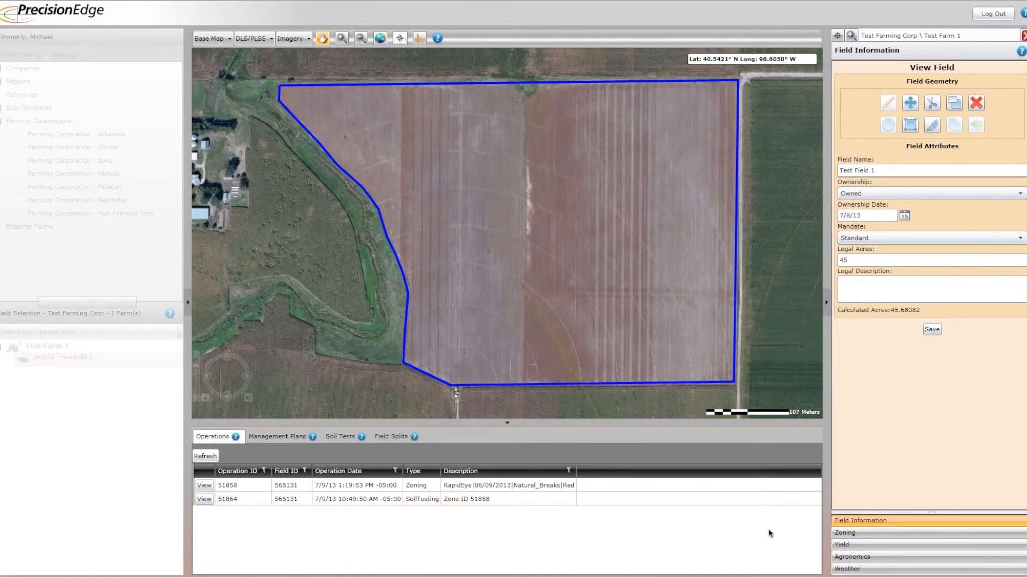
Set up a yield prediction with Dryland Corn as the crop and the RapidEye 06/09/2013 Natural Breaks zone operation.
left_click(861, 543)
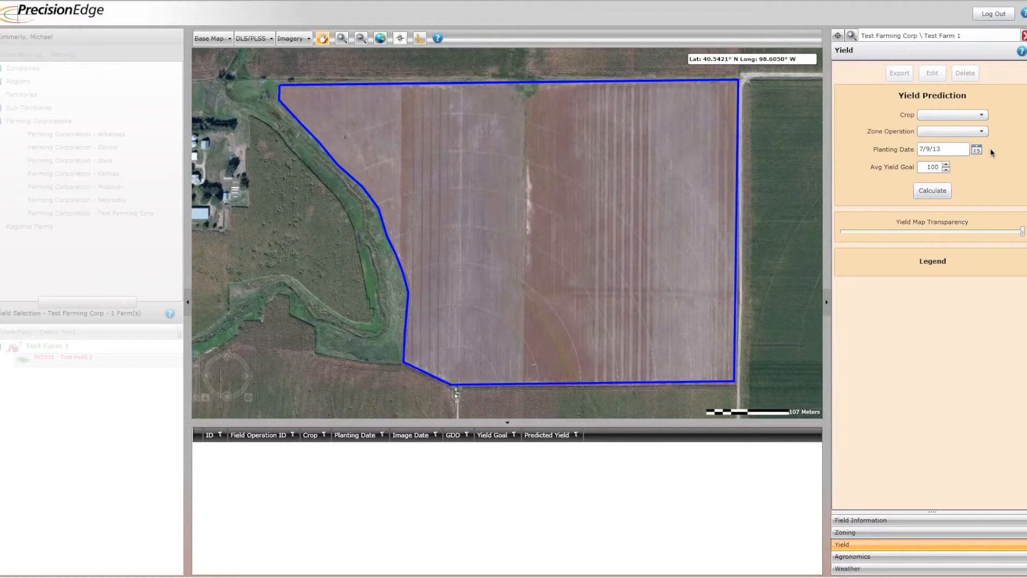
left_click(982, 115)
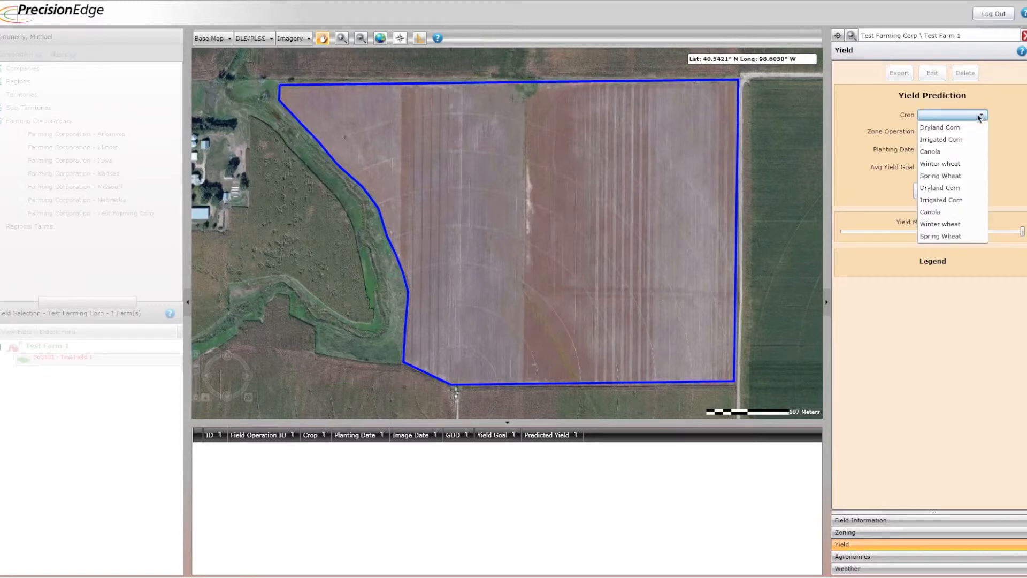
left_click(925, 129)
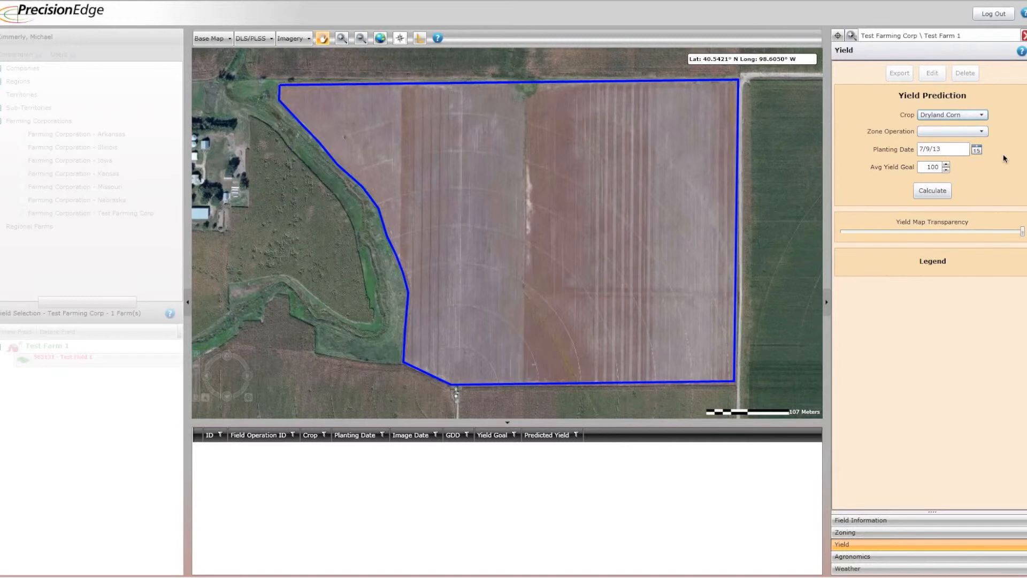
left_click(981, 132)
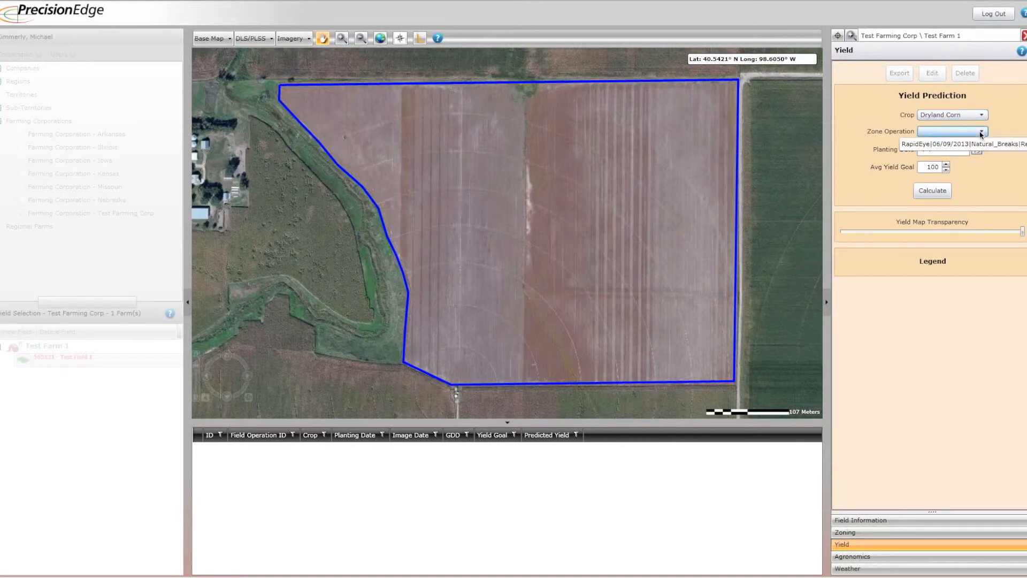
left_click(922, 144)
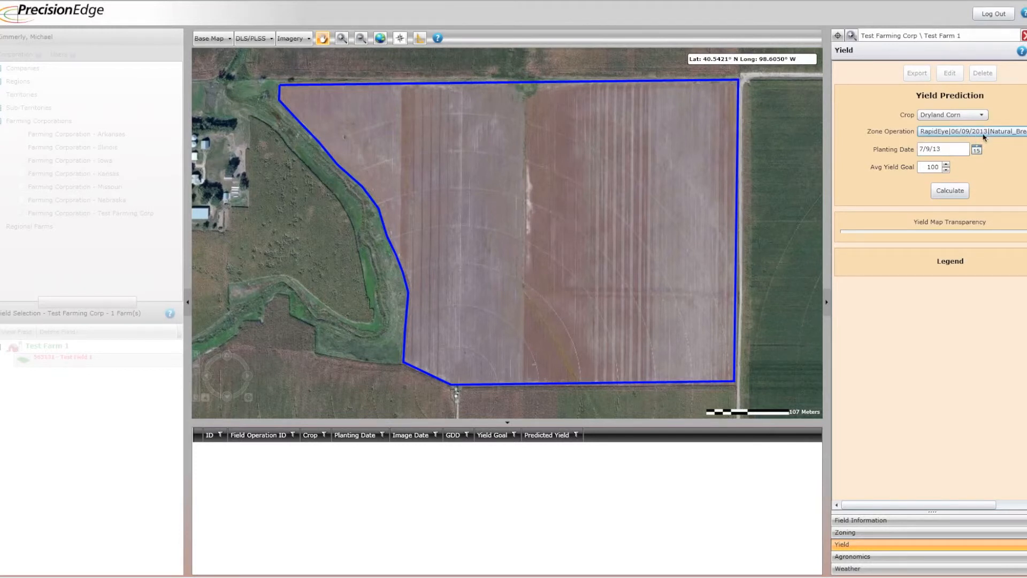
Calculate the yield map with planting date 4/10/2013 and an average yield goal of 165, and dismiss the alert.
left_click(931, 150)
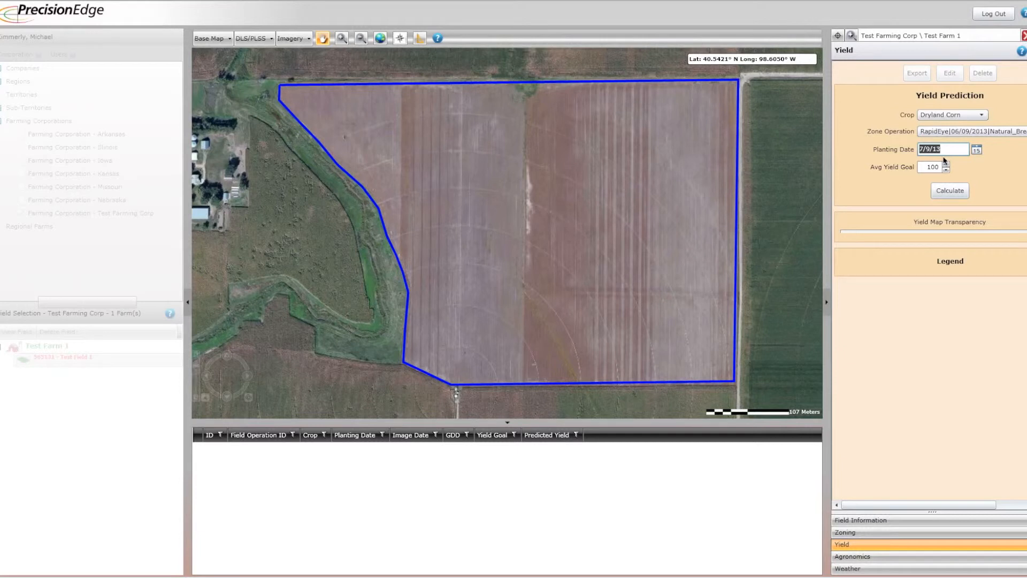
type("4/10/2013")
key("Tab")
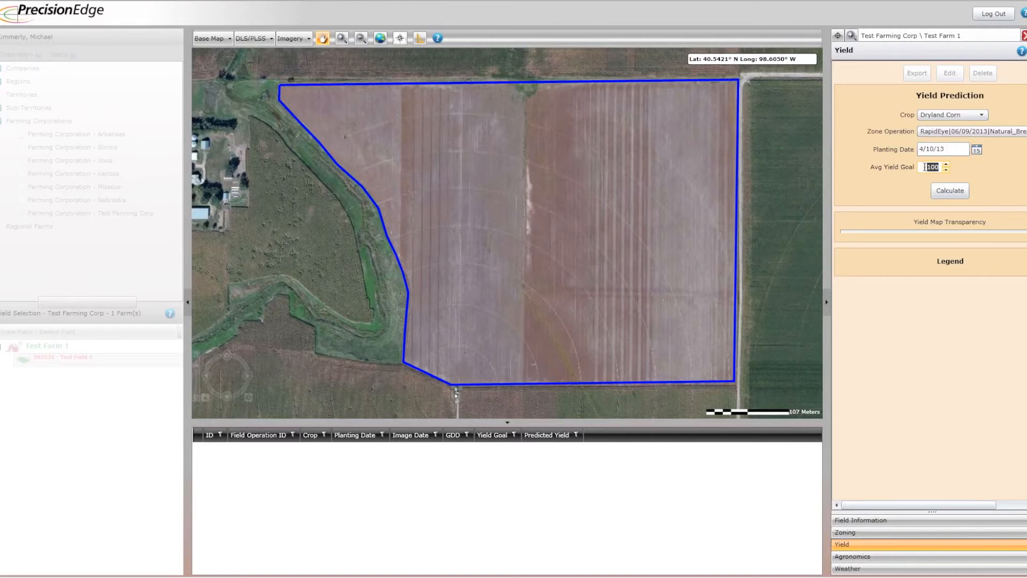
type("165")
left_click(937, 193)
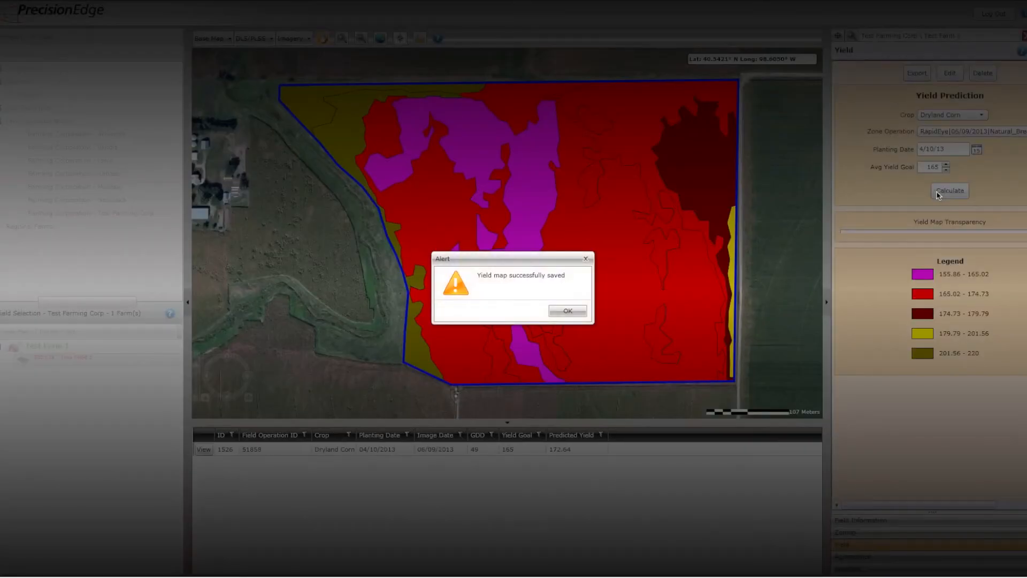
left_click(559, 311)
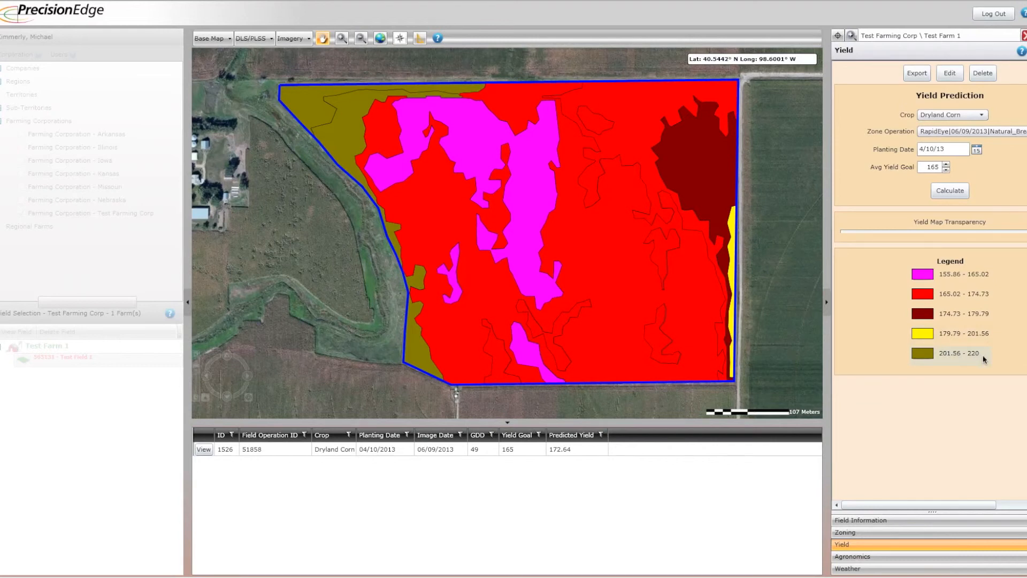
Open the yield map for editing and reclassify it into 6 classes using Natural Breaks.
left_click(950, 73)
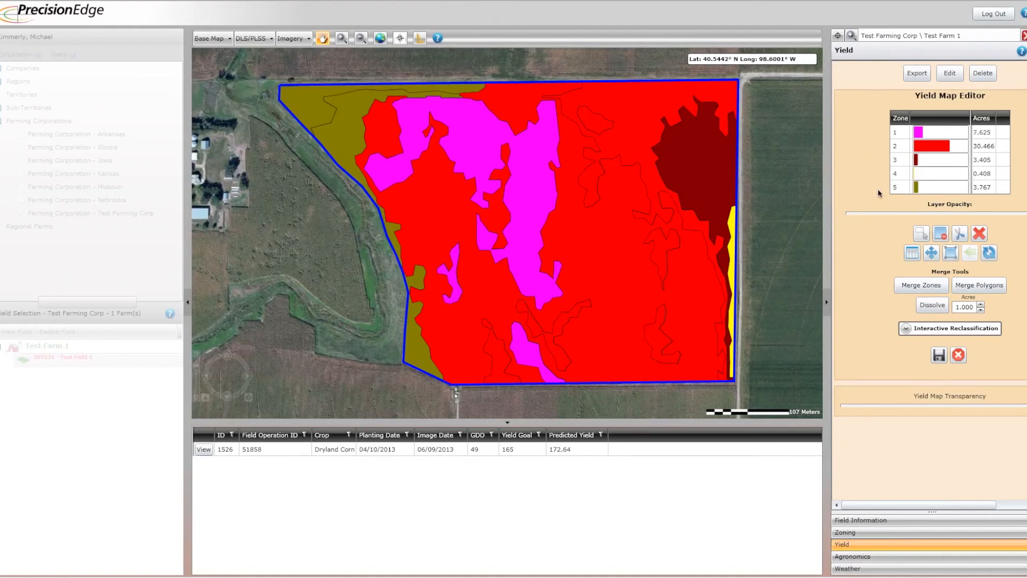
left_click(911, 330)
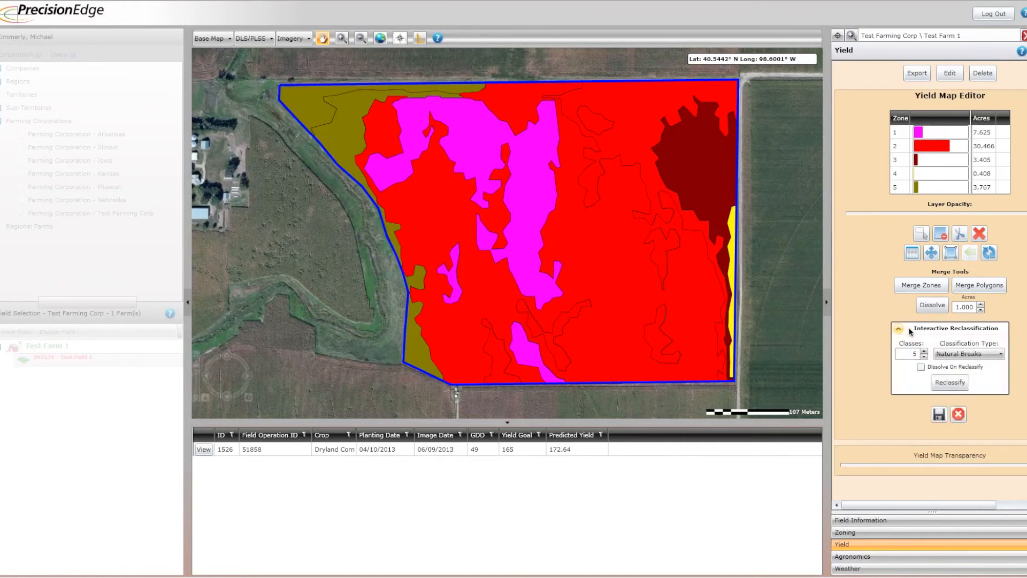
left_click(924, 352)
left_click(943, 385)
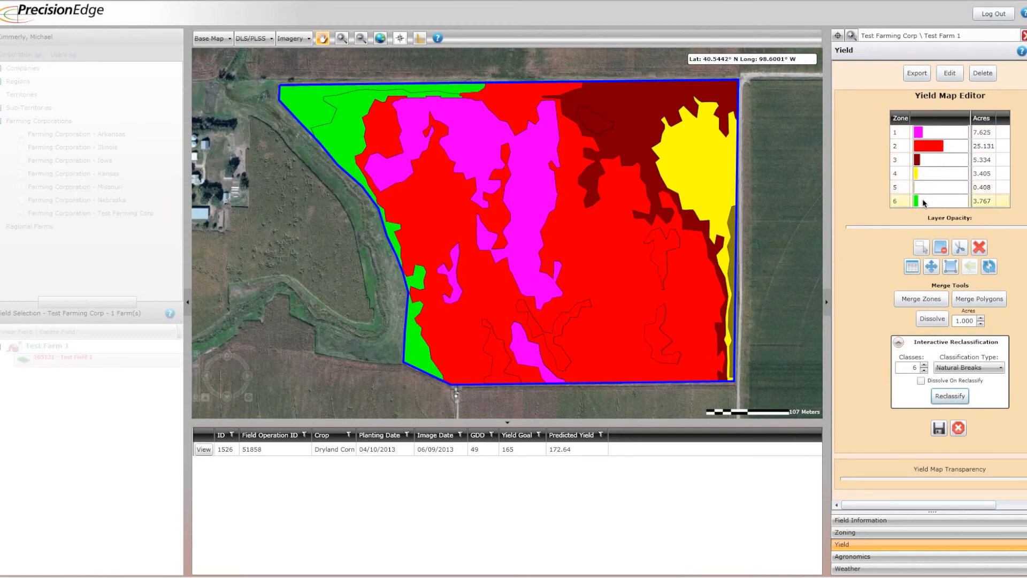
Reclassify the yield map into 8 Natural Breaks classes and review the full zone acreage table.
left_click(924, 365)
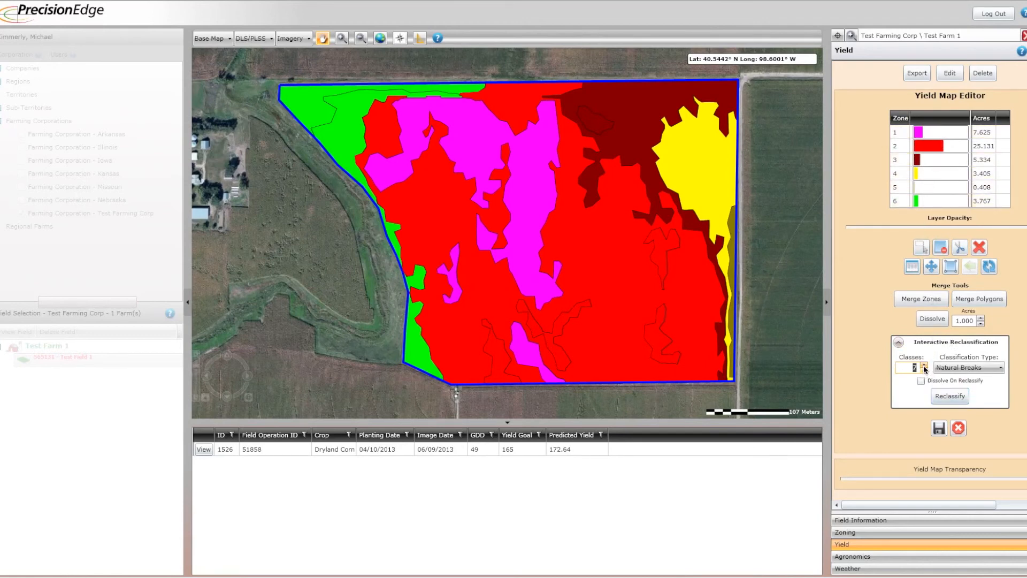
left_click(924, 365)
left_click(945, 397)
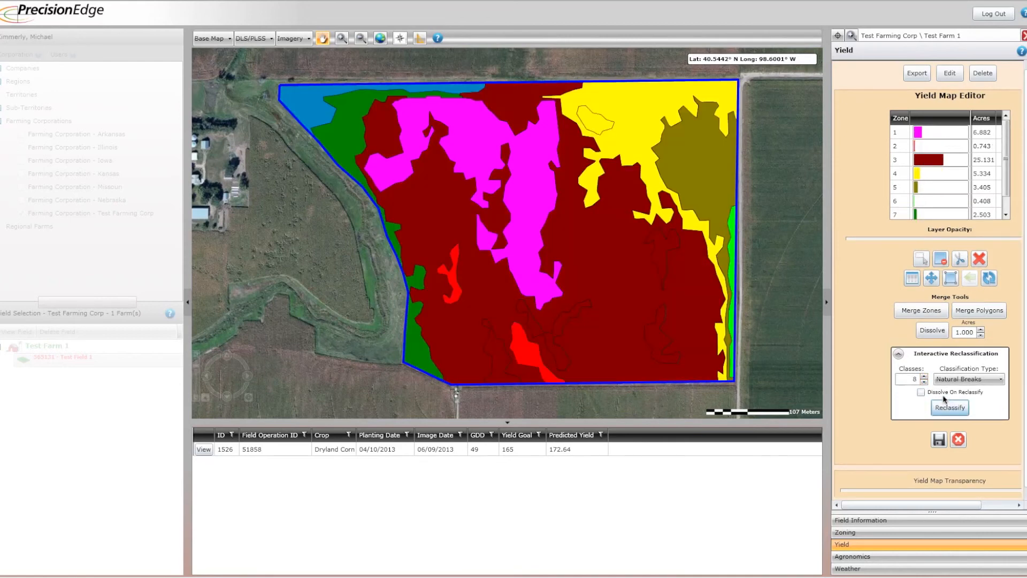
left_click(1005, 215)
left_click(1005, 215)
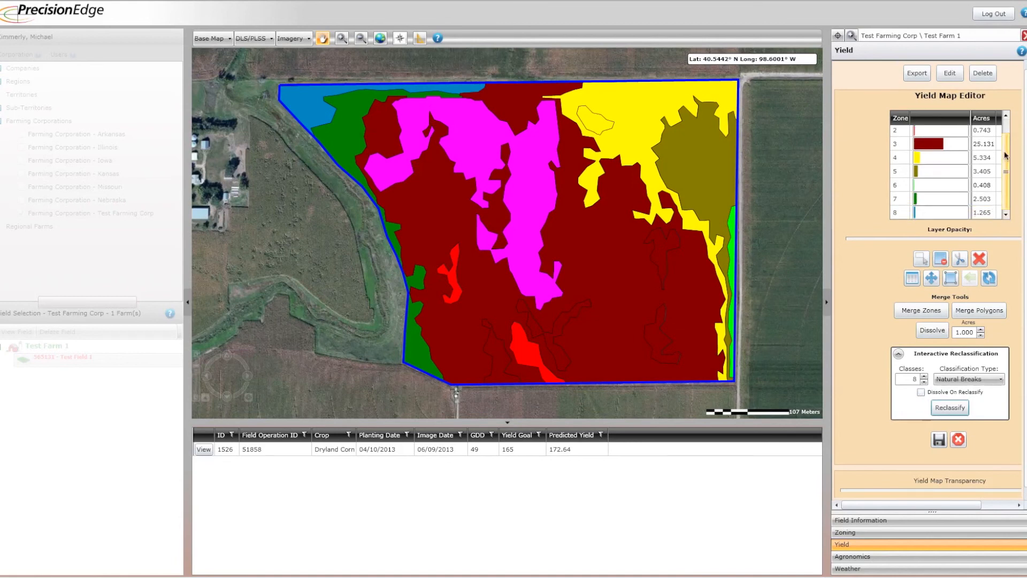
left_click_drag(1008, 160, 1005, 126)
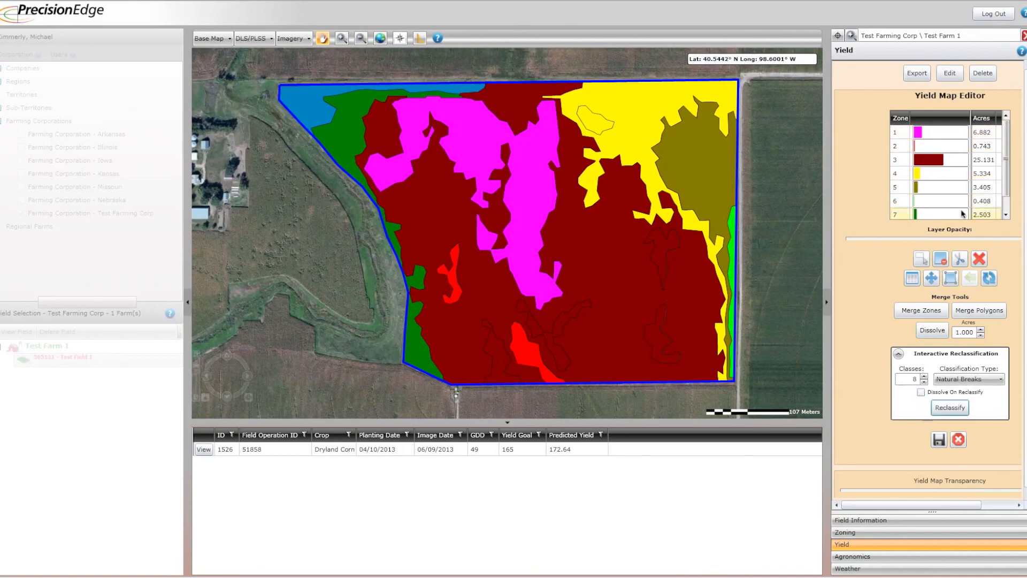
left_click(1006, 216)
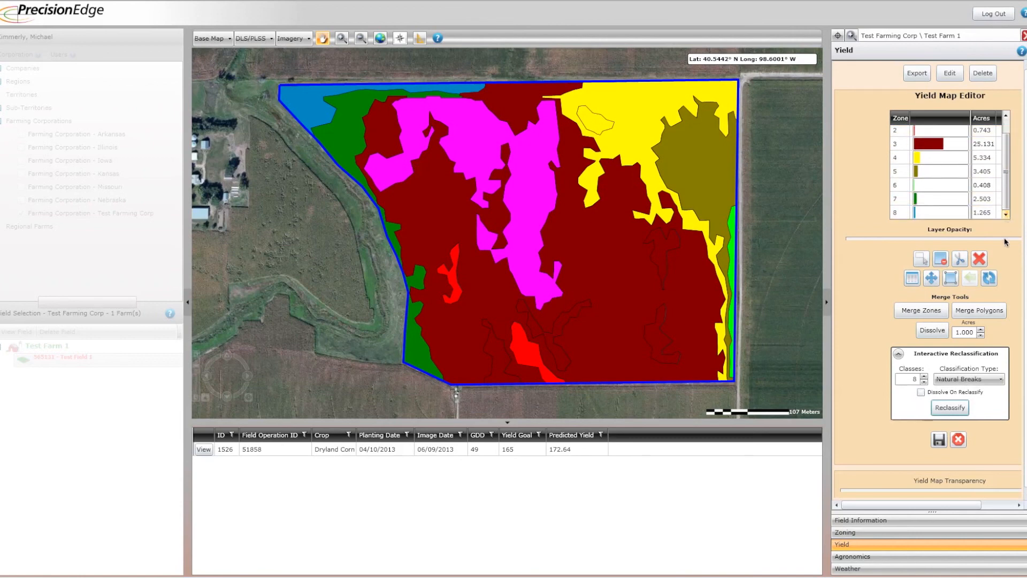